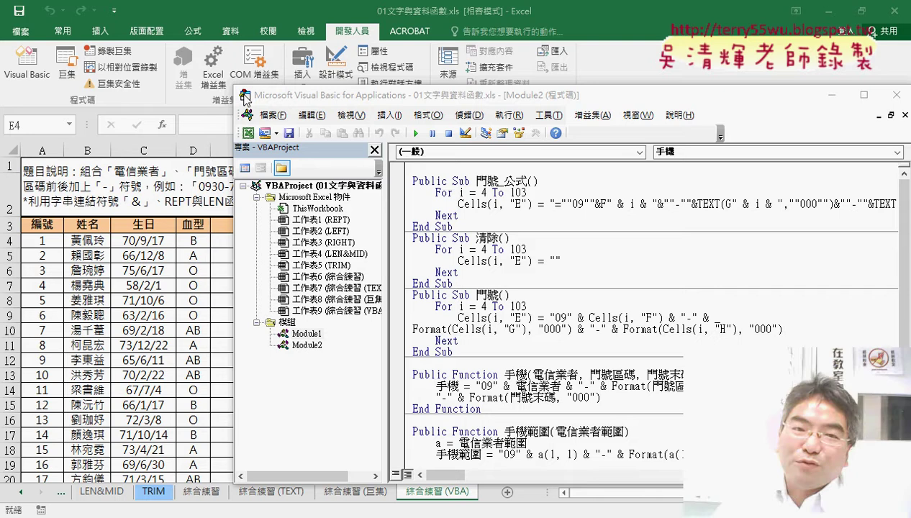
# - Reopen the VBA editor, review Module2's code, then display Module1's code
pyautogui.doubleClick(245, 95)
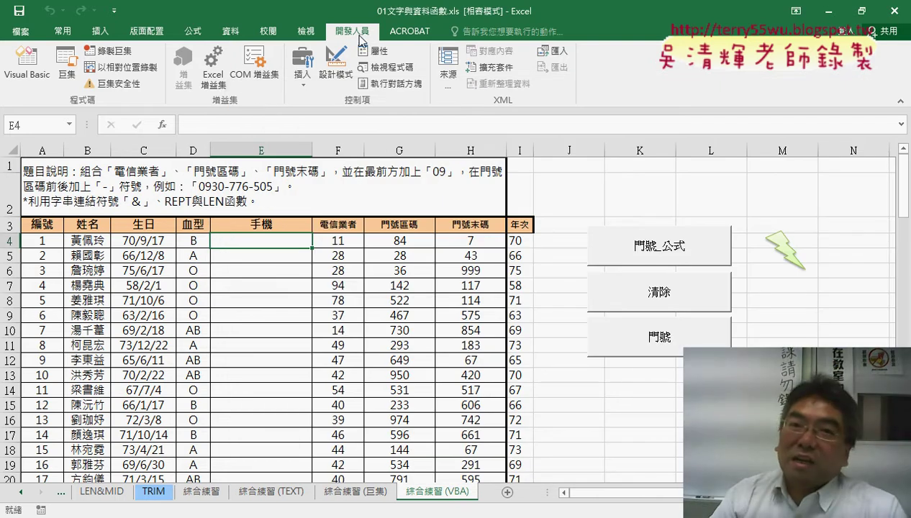
pyautogui.click(37, 76)
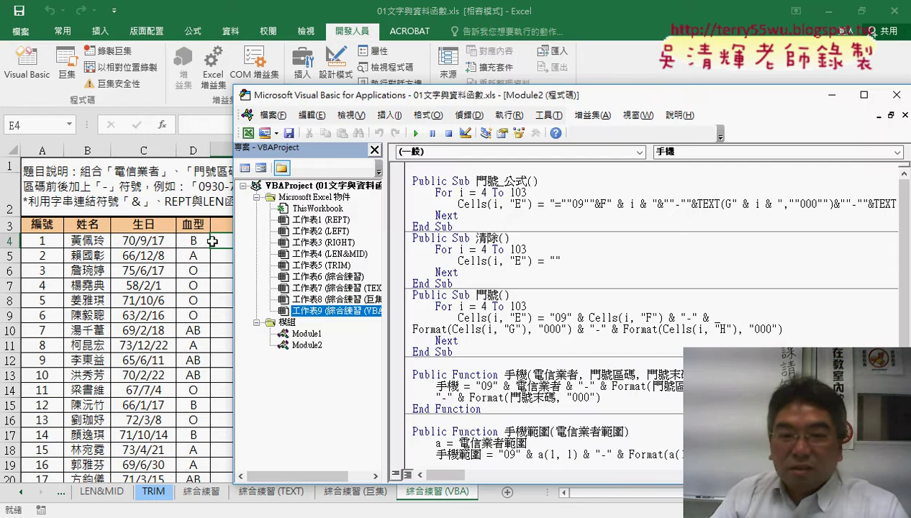
pyautogui.moveTo(547, 95); pyautogui.dragTo(451, 66)
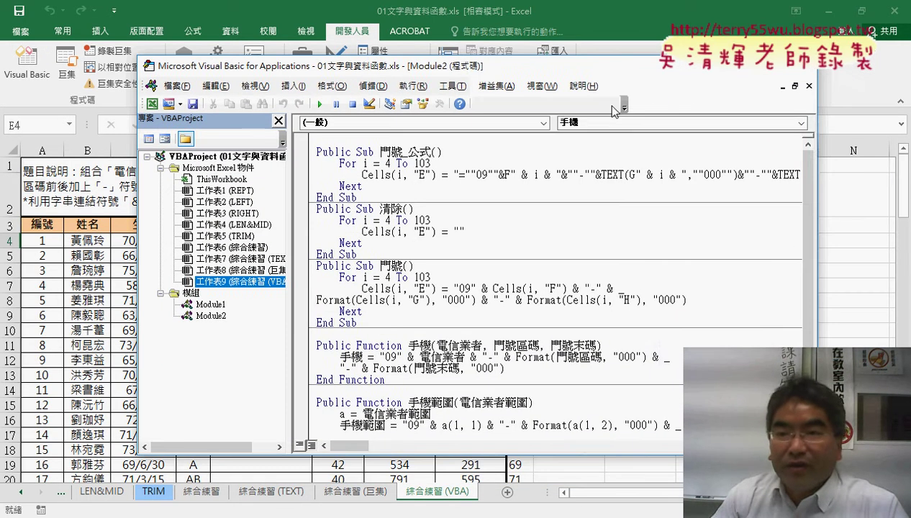
pyautogui.click(808, 86)
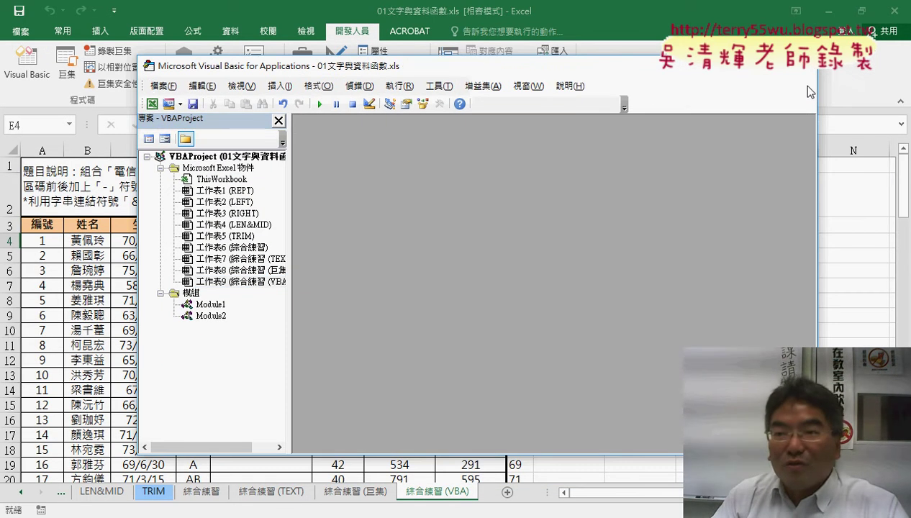
pyautogui.click(208, 316)
pyautogui.doubleClick(208, 316)
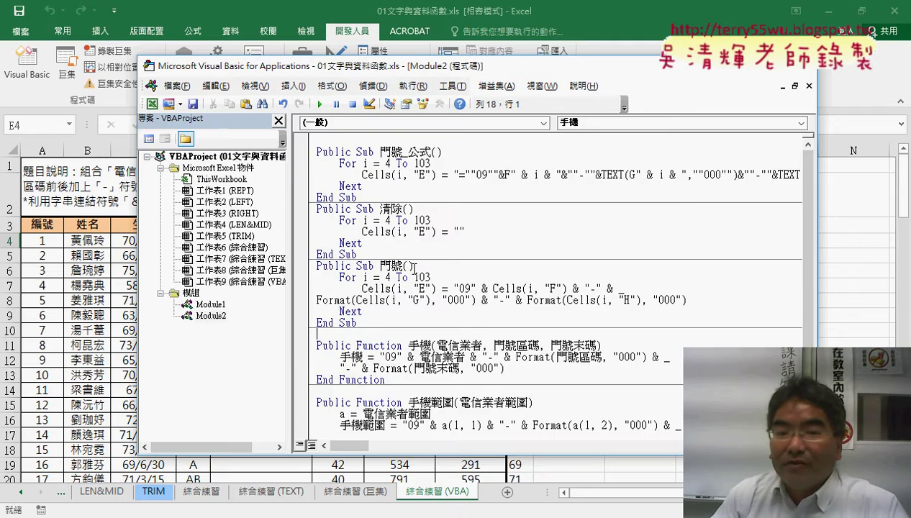
pyautogui.scroll(-1, 444, 290)
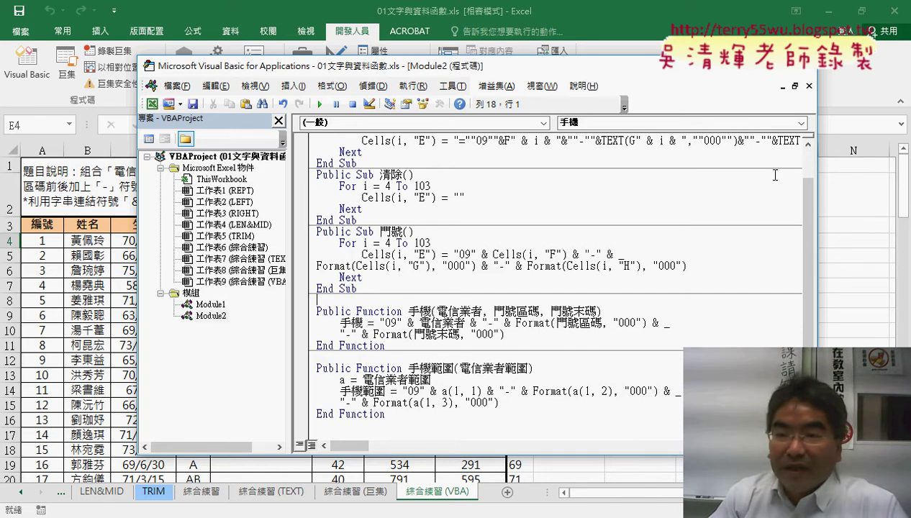
pyautogui.click(809, 86)
pyautogui.doubleClick(208, 305)
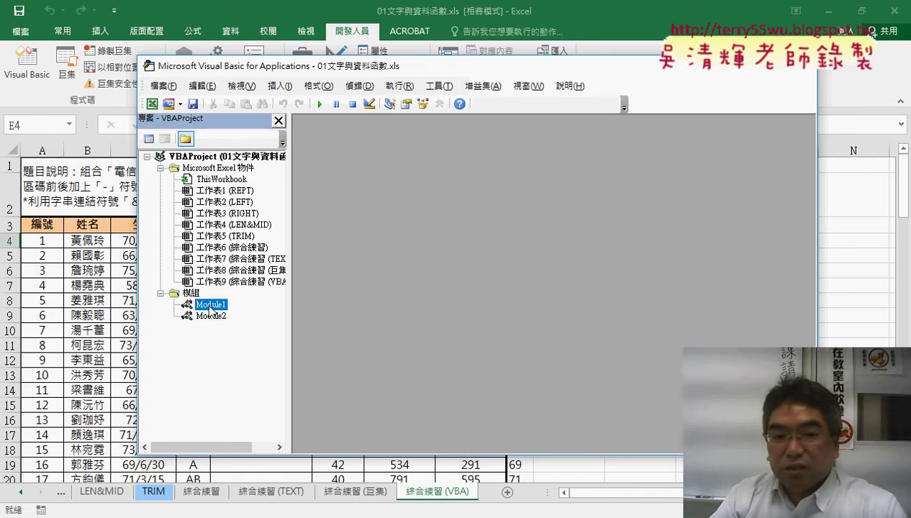
pyautogui.click(210, 317)
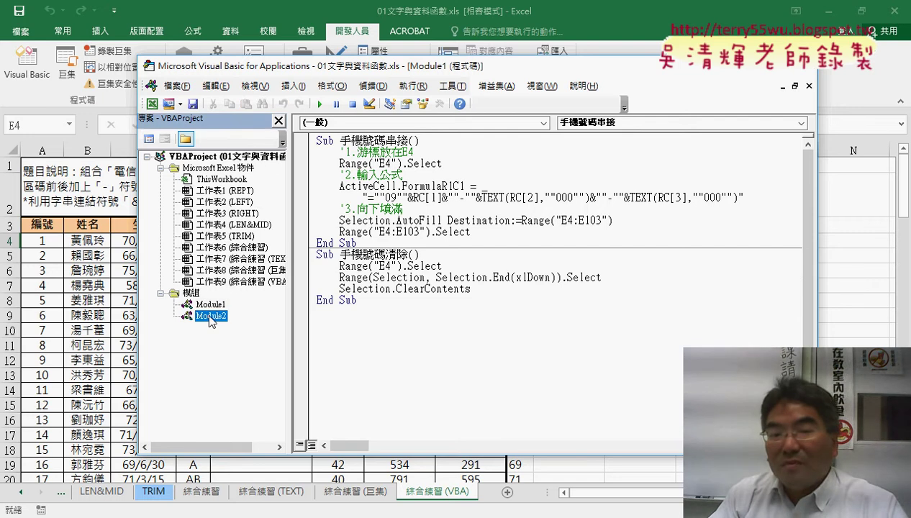
pyautogui.doubleClick(210, 316)
pyautogui.doubleClick(210, 305)
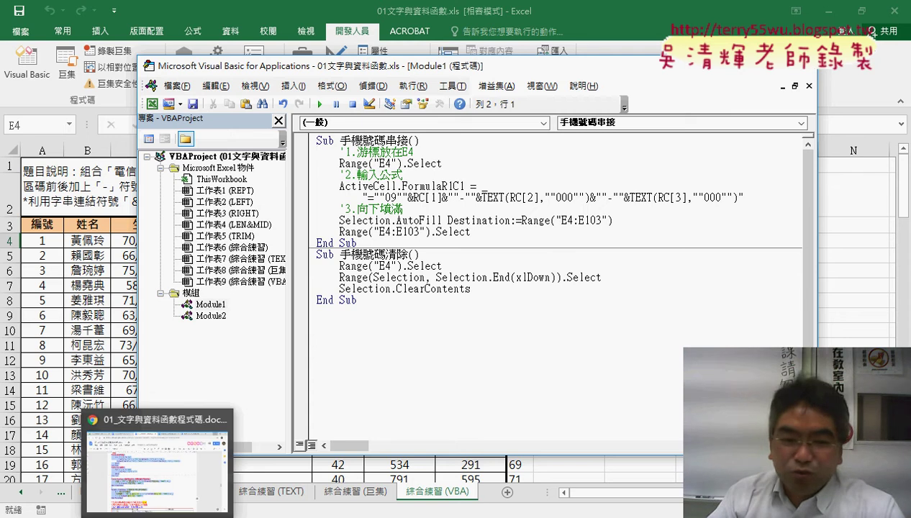
# - Switch to the Google Docs notes and scroll to the top to compare
pyautogui.click(151, 474)
pyautogui.scroll(5, 206, 387)
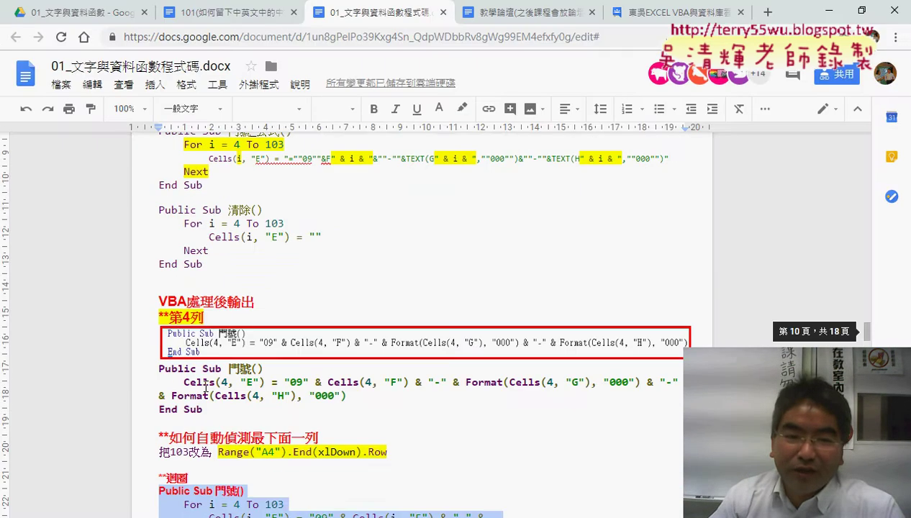
pyautogui.scroll(5, 205, 386)
pyautogui.scroll(5, 205, 386)
pyautogui.scroll(5, 205, 387)
pyautogui.scroll(2, 205, 386)
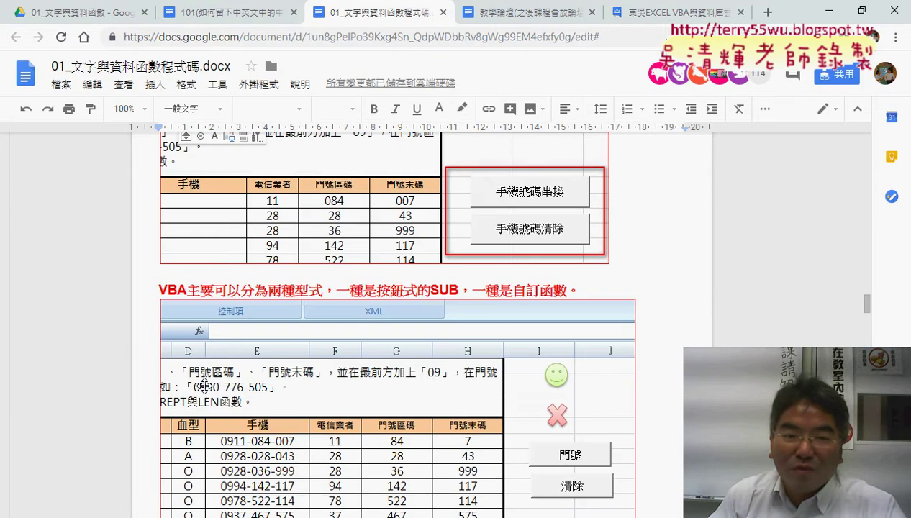
pyautogui.scroll(4, 205, 386)
# - Remove Module1 and Module2 from the project without exporting them
pyautogui.click(831, 14)
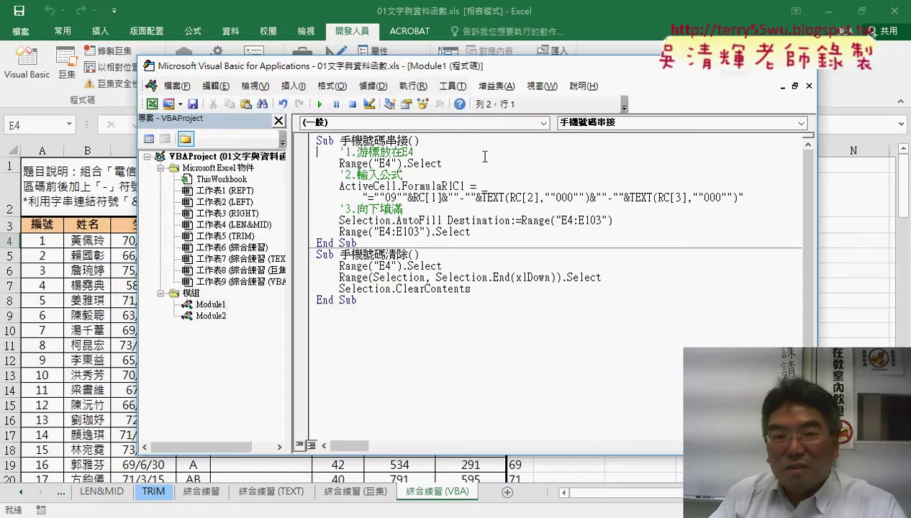
pyautogui.click(210, 304)
pyautogui.rightClick(210, 304)
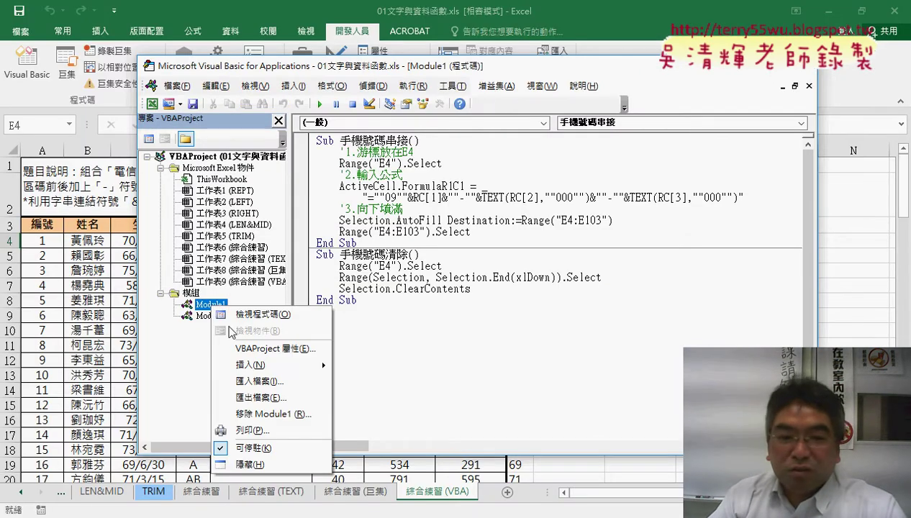
pyautogui.click(266, 414)
pyautogui.click(432, 375)
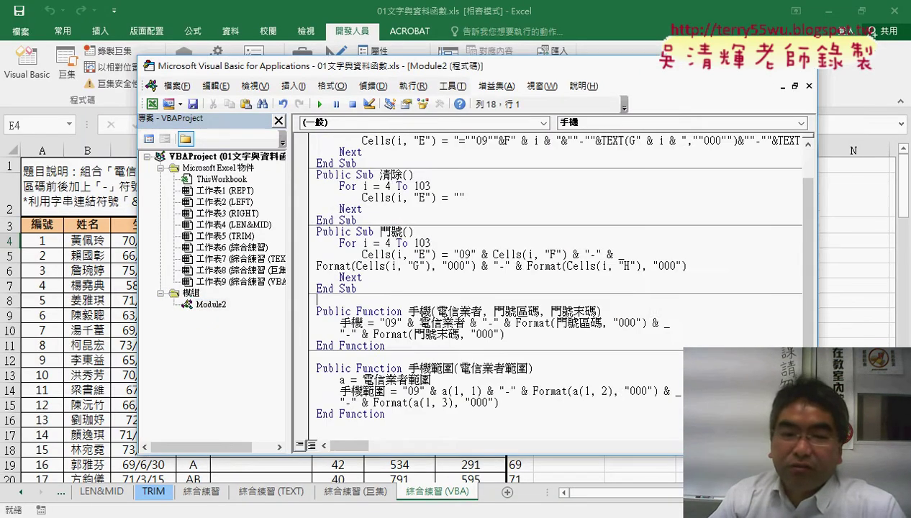
pyautogui.click(209, 306)
pyautogui.rightClick(209, 306)
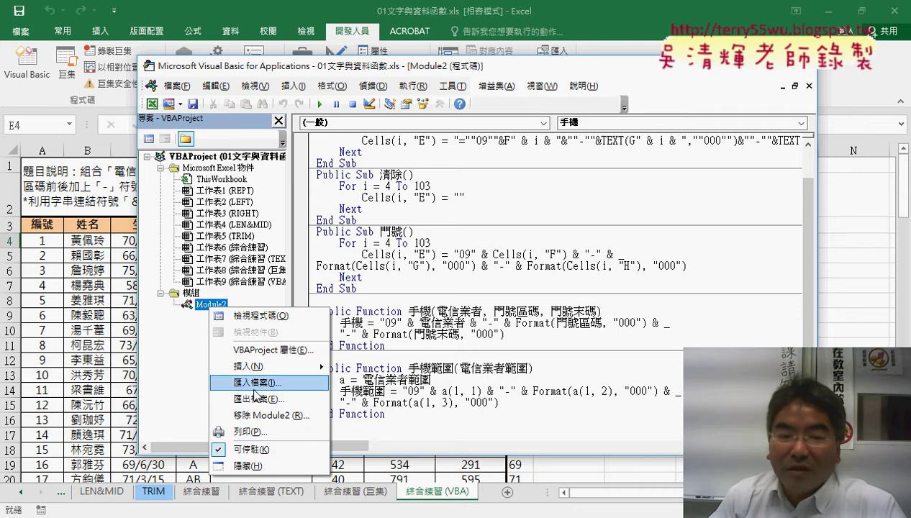
pyautogui.click(258, 415)
pyautogui.click(364, 377)
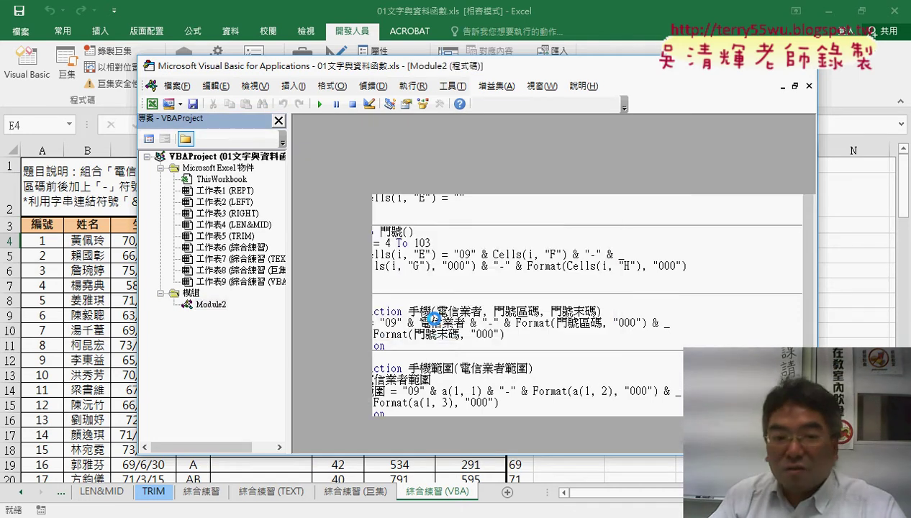
# - Insert a new standard module into the project
pyautogui.rightClick(234, 249)
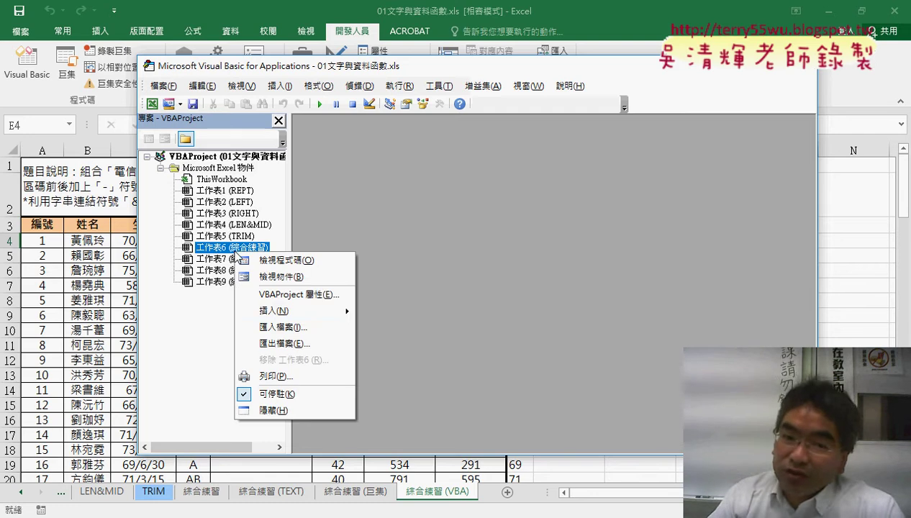
pyautogui.moveTo(287, 311)
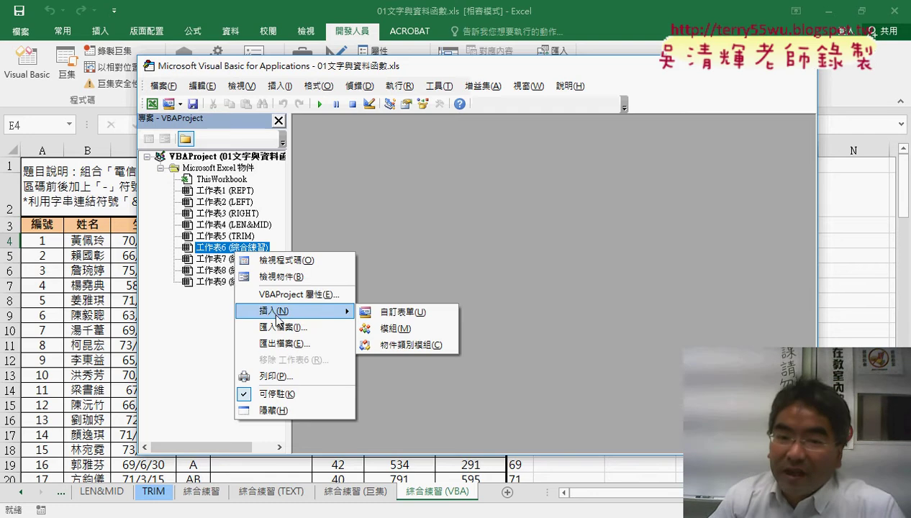
pyautogui.click(397, 328)
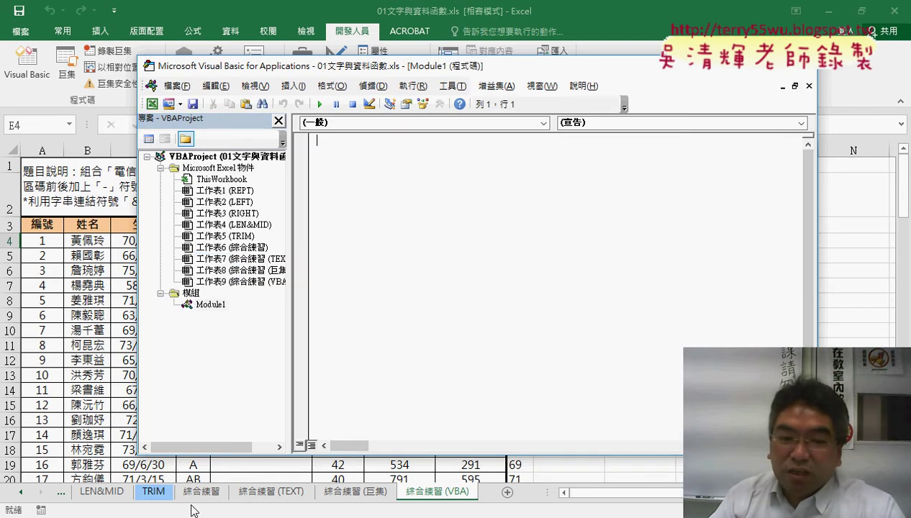
# - Select both macros in the Google Docs notes and return to the empty Module1
pyautogui.scroll(5, 291, 363)
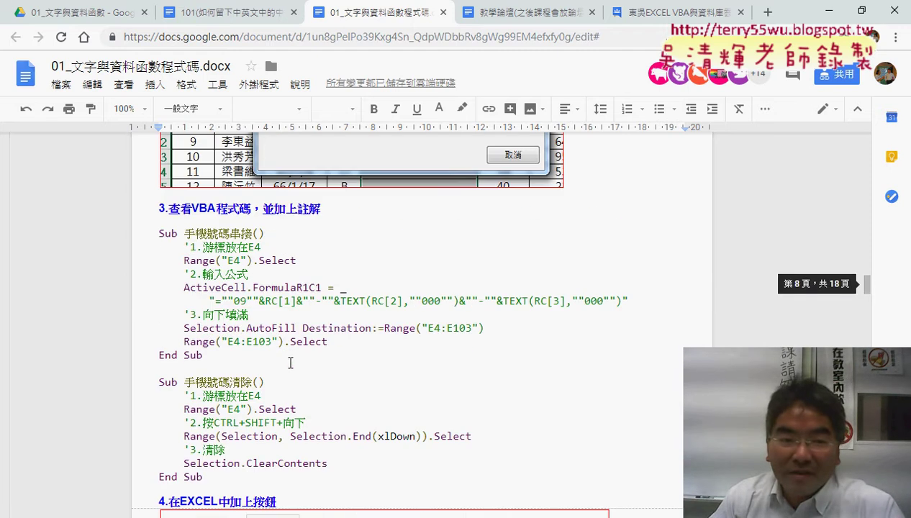
pyautogui.moveTo(159, 233); pyautogui.dragTo(217, 476)
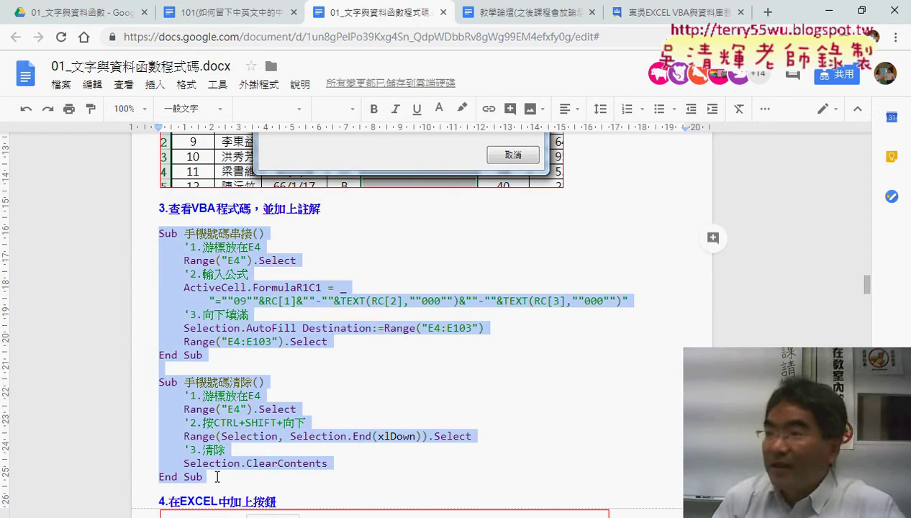
pyautogui.hotkey('alt', 'Tab')
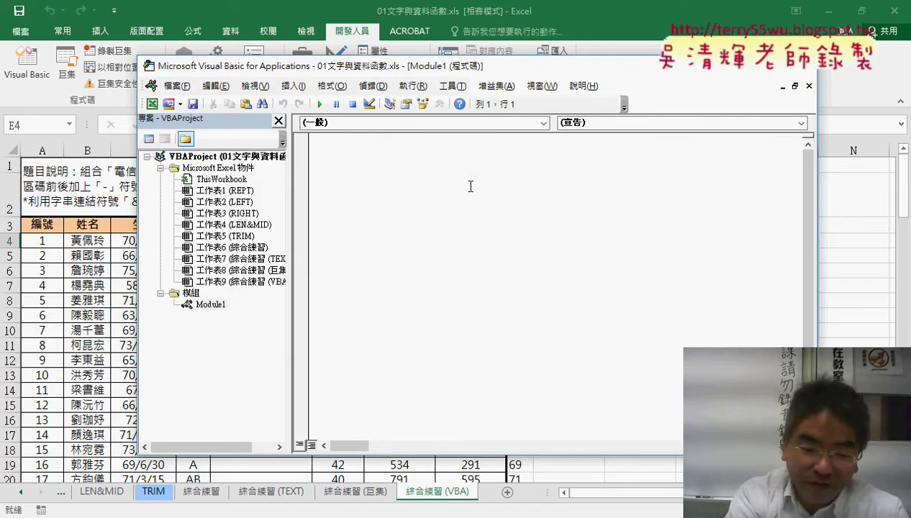
# - Paste the 手機號碼串接 and 手機號碼清除 macros into Module1, then insert an empty Module2
pyautogui.write('Sub 手機號碼串接()     \'1.游標放在E4     Range("E4").Select     \'2.輸入公式     ActiveCell.FormulaR1C1 = _         "=""09""&RC[1]&""-""&TEXT(RC[2],""000"")&""-""&TEXT(RC[3],""000"")"     \'3.向下填滿     Selection.AutoFill Destination:=Range("E4:E103")     Range("E4:E103").Select End Sub  Sub 手機號碼清除()     \'1.游標放在E4     Range("E4").Select     \'2.按CTRL+SHIFT+向下     Range(Selection, Selection.End(xlDown)).Select     \'3.清除     Selection.ClearContents End Sub')
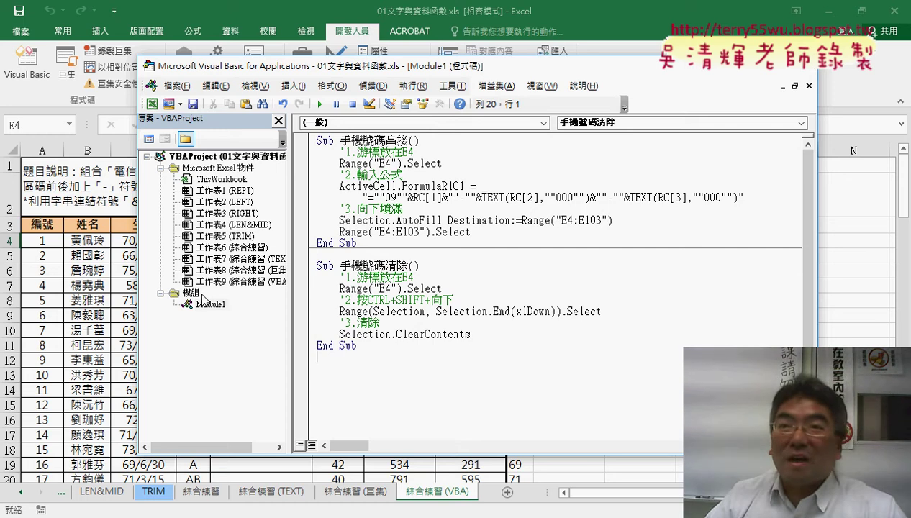
pyautogui.rightClick(202, 295)
pyautogui.moveTo(239, 355)
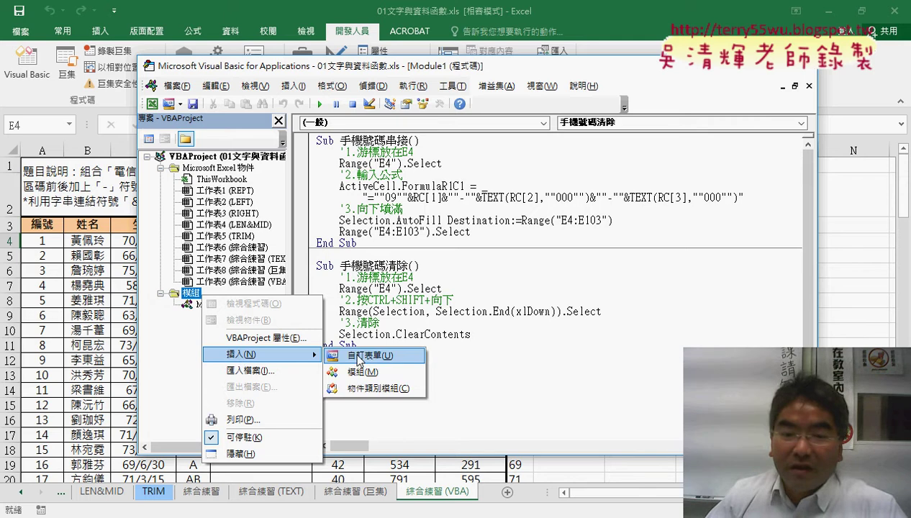
pyautogui.click(385, 373)
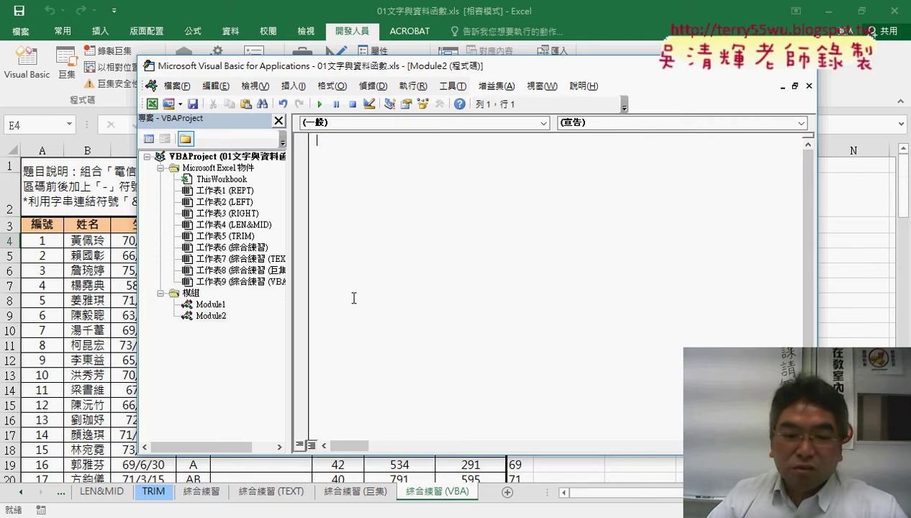
# - Select and copy the 門號_公式 and 清除 loop procedures in the notes, then minimize the browser
pyautogui.scroll(-1, 234, 403)
pyautogui.scroll(-5, 234, 403)
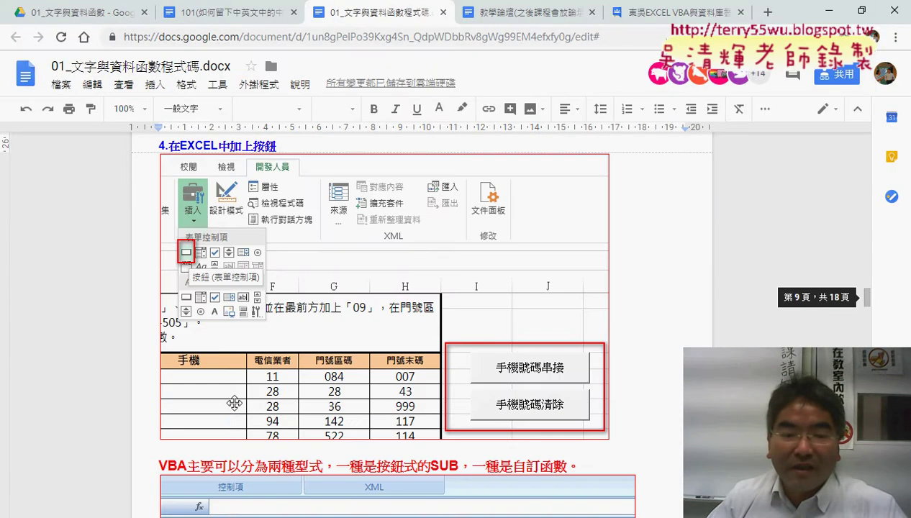
pyautogui.scroll(-2, 234, 403)
pyautogui.scroll(-3, 234, 402)
pyautogui.scroll(-1, 234, 403)
pyautogui.scroll(-3, 233, 403)
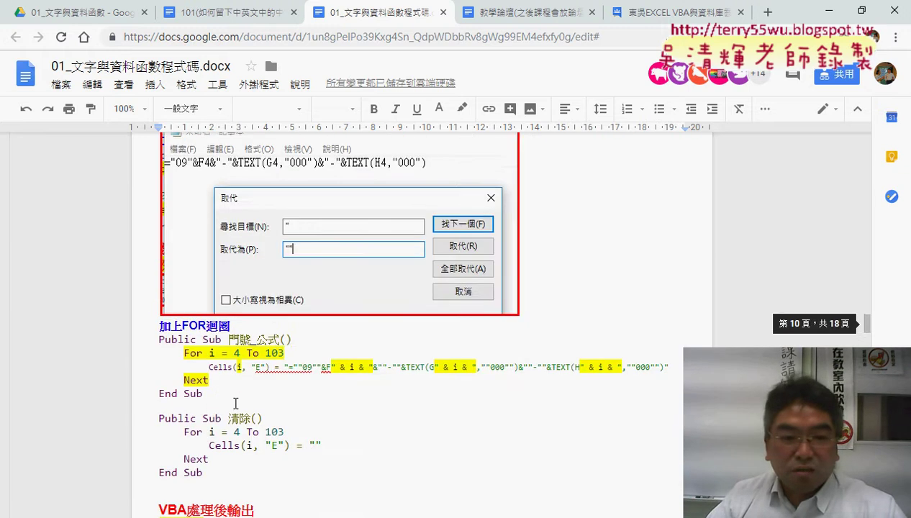
pyautogui.scroll(-2, 234, 403)
pyautogui.scroll(1, 235, 404)
pyautogui.moveTo(209, 334); pyautogui.dragTo(156, 272)
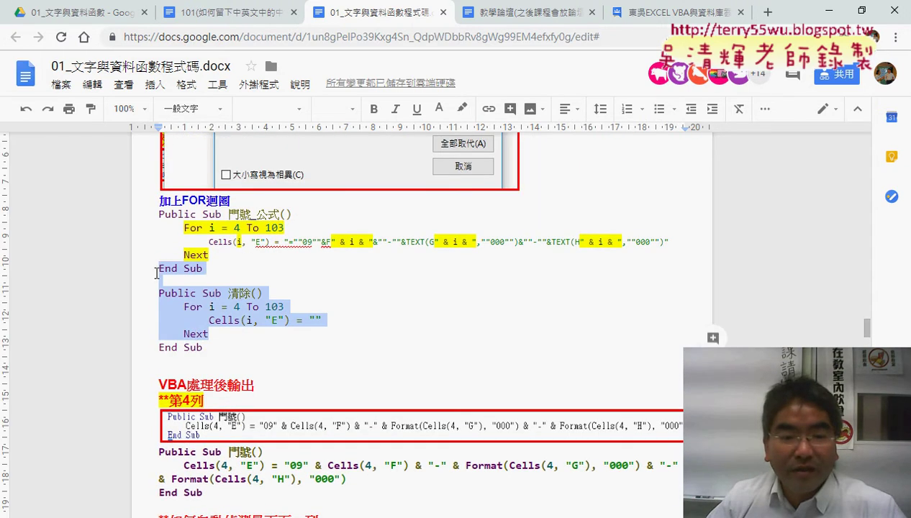
pyautogui.moveTo(211, 348); pyautogui.dragTo(143, 213)
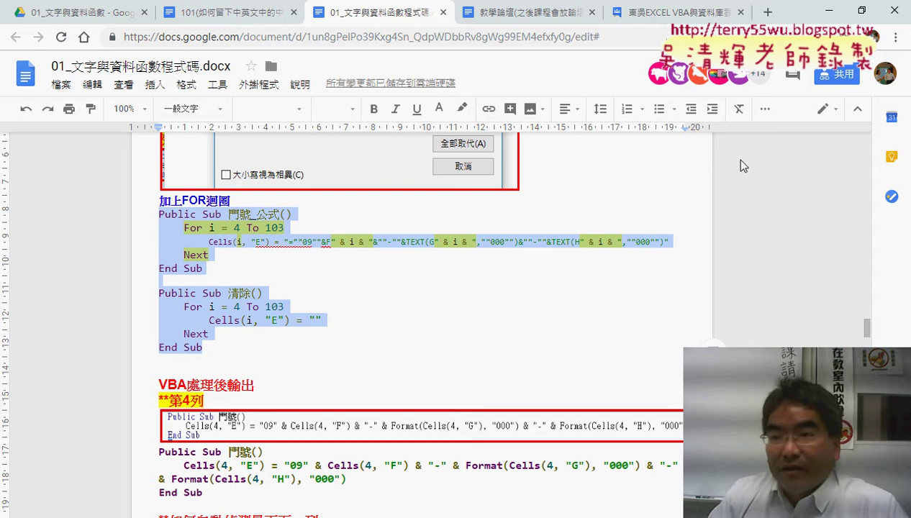
pyautogui.click(829, 11)
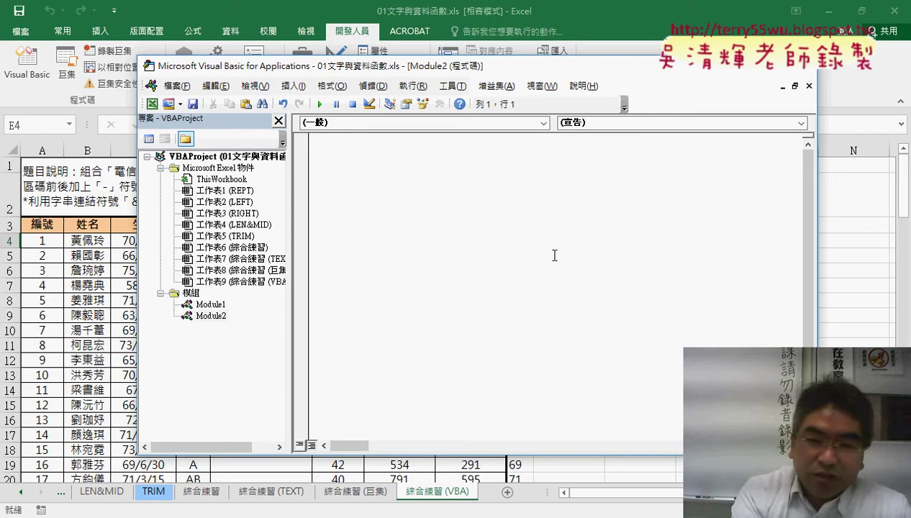
# - Paste the 門號_公式 and 清除 procedures into Module2 and bring the 綜合練習 worksheet forward
pyautogui.hotkey('ctrl', 'v')
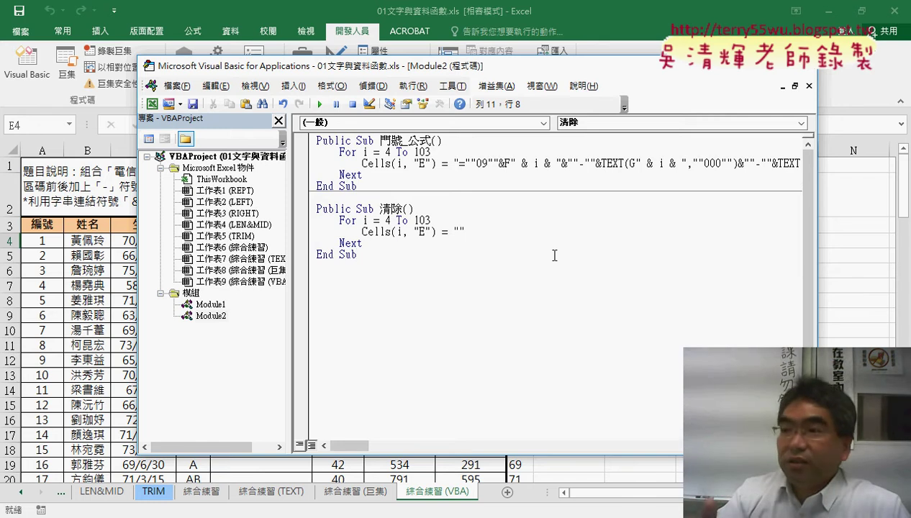
pyautogui.press('Return')
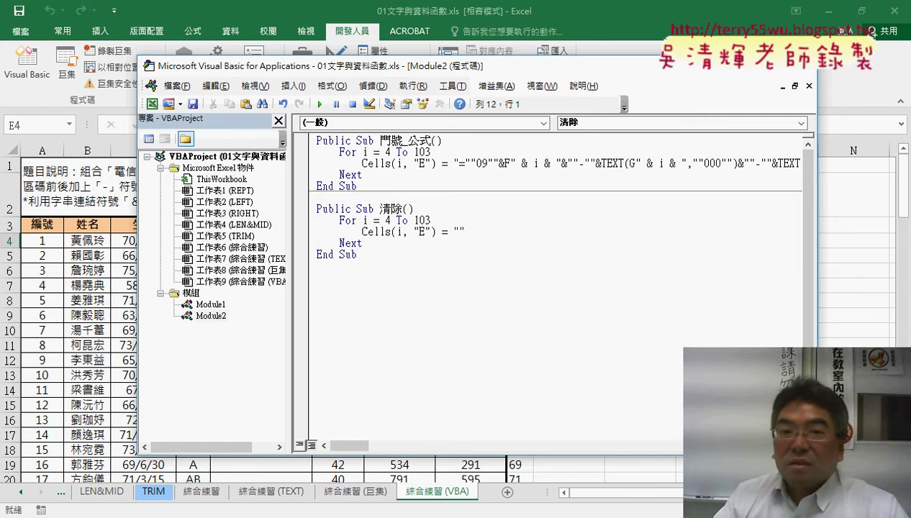
pyautogui.moveTo(500, 72)
pyautogui.mouseDown()
pyautogui.moveTo(704, 70)
pyautogui.moveTo(644, 101)
pyautogui.mouseUp()
pyautogui.click(635, 23)
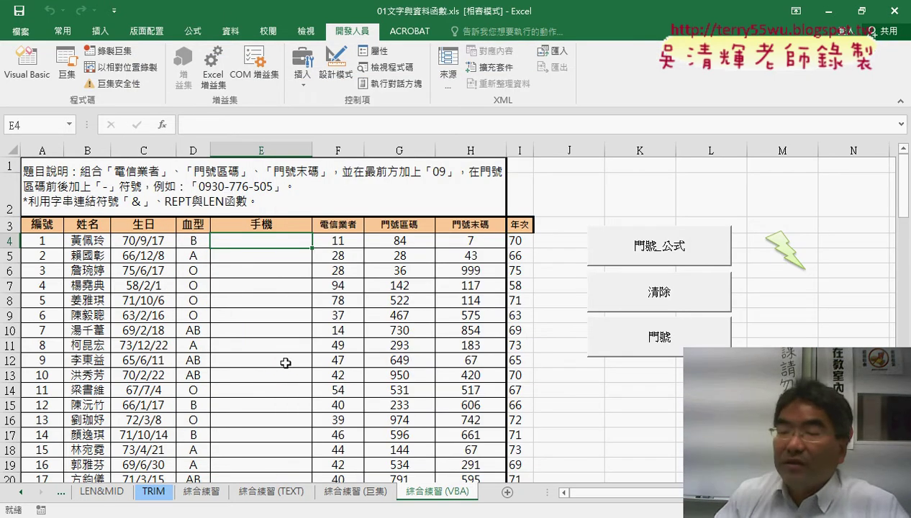
# - Test the 門號_公式 and 清除 buttons on column E, then return to Module2's code
pyautogui.click(684, 244)
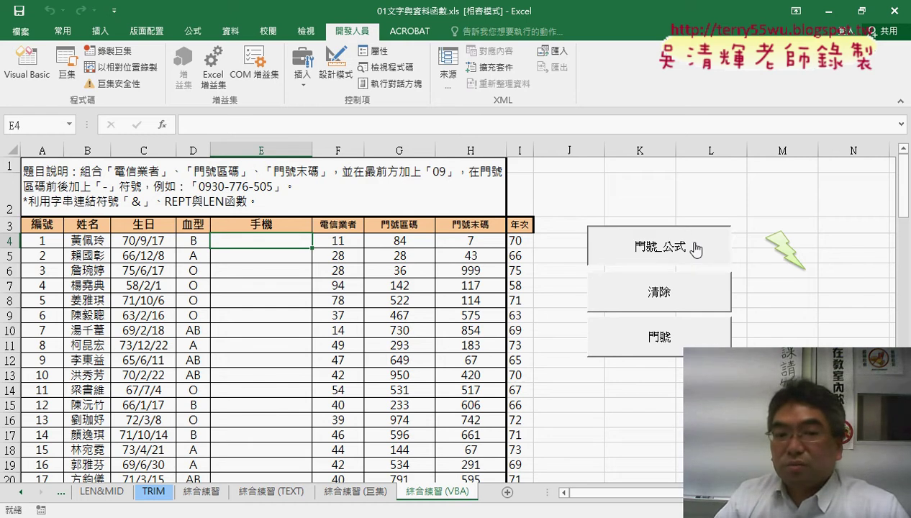
pyautogui.click(678, 298)
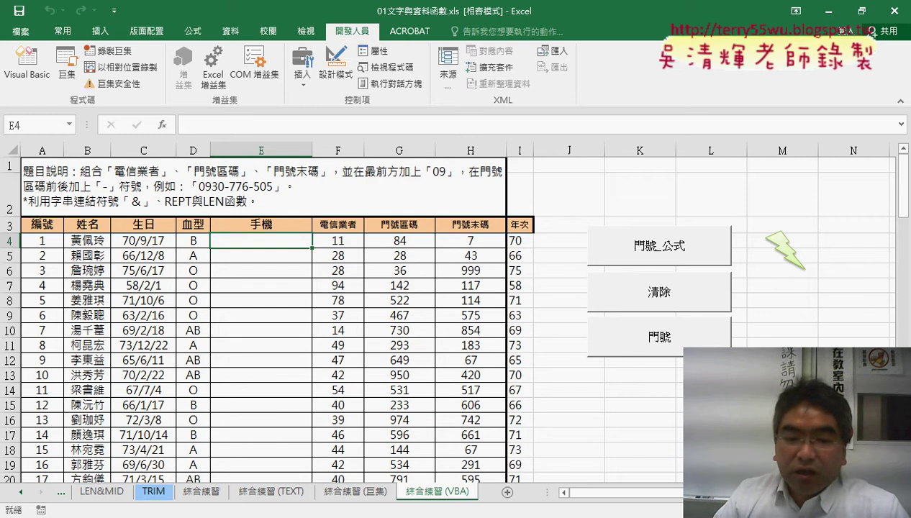
pyautogui.click(279, 446)
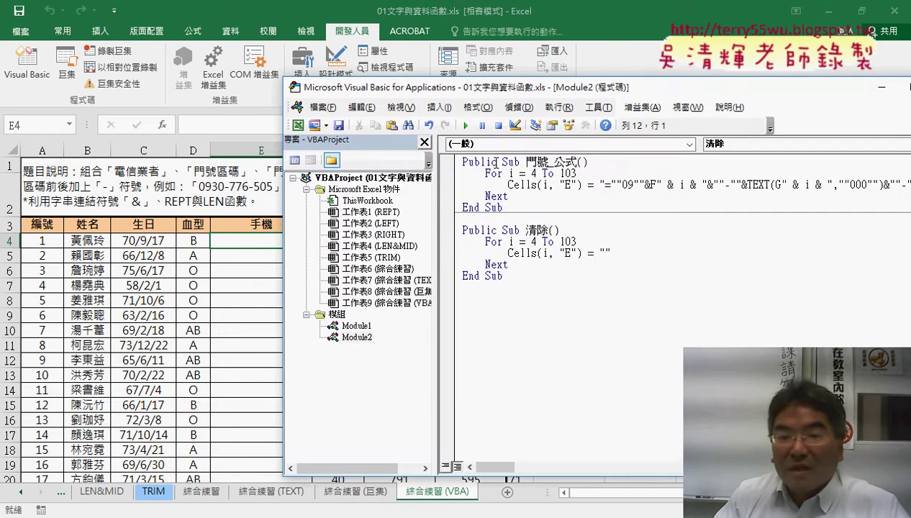
# - Duplicate the 門號_公式 procedure below the others and rename the copy 門號
pyautogui.moveTo(504, 208); pyautogui.dragTo(453, 164)
pyautogui.hotkey('ctrl', 'c')
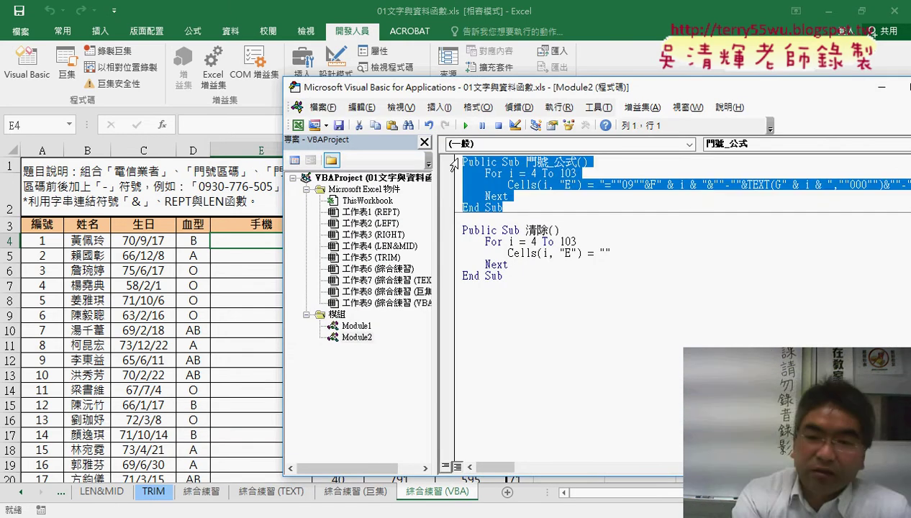
pyautogui.click(486, 310)
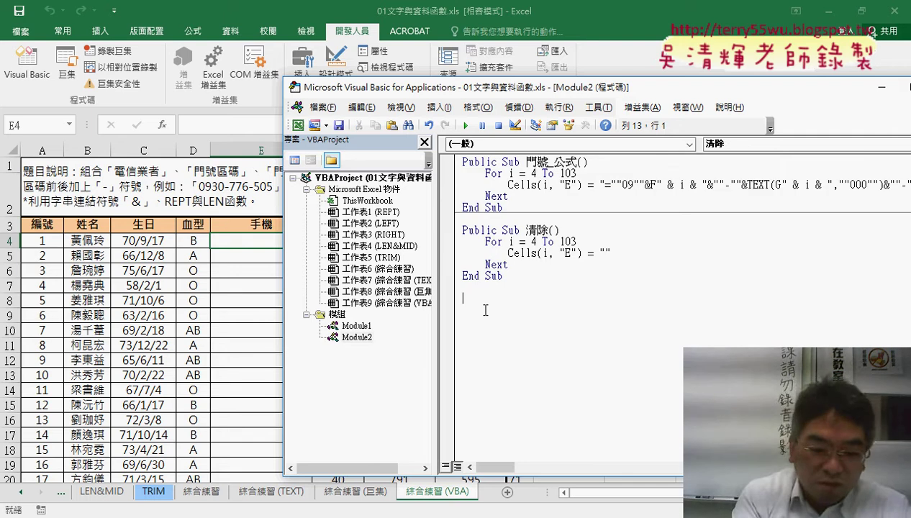
pyautogui.hotkey('ctrl', 'v')
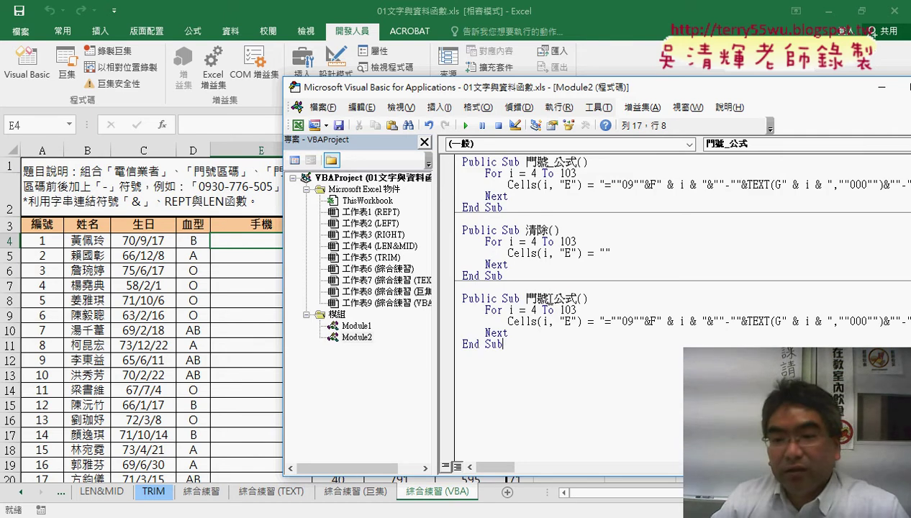
pyautogui.moveTo(548, 298); pyautogui.dragTo(578, 298)
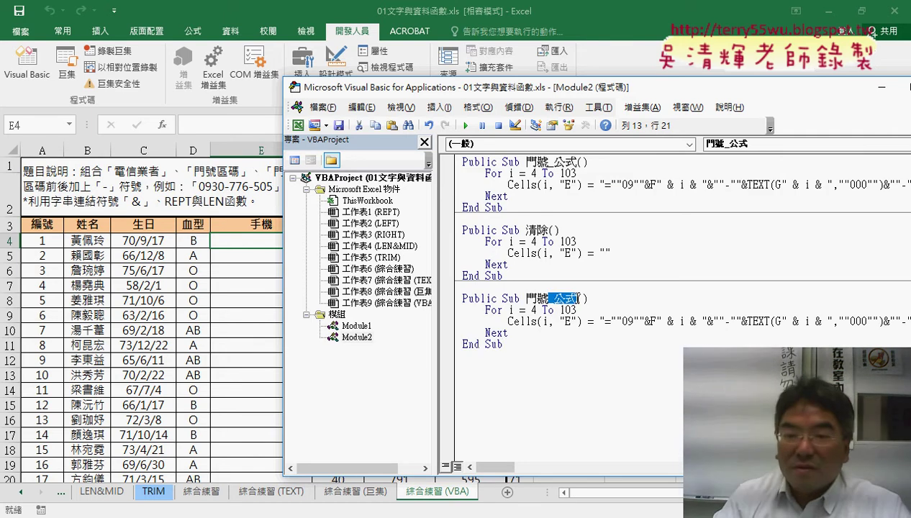
pyautogui.press('Delete')
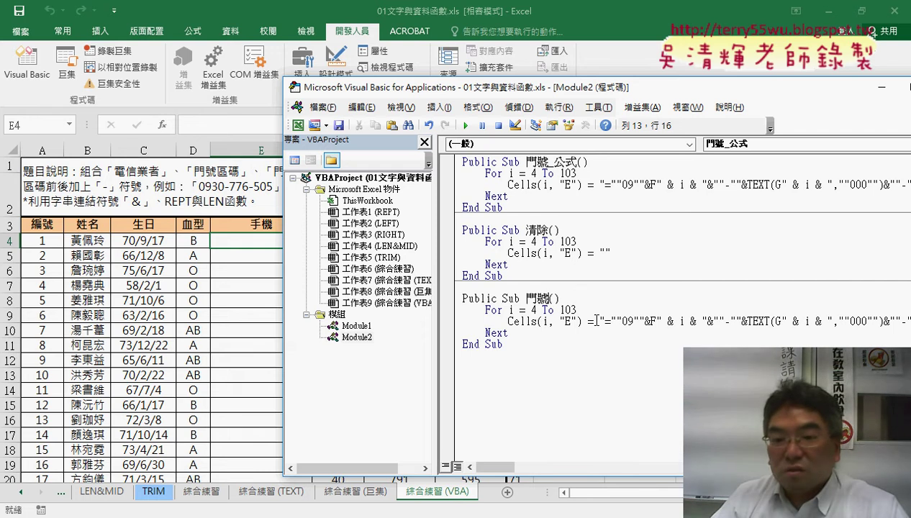
# - Delete the old formula after the equals sign in the 門號 procedure
pyautogui.click(596, 321)
pyautogui.hotkey('shift', 'End')
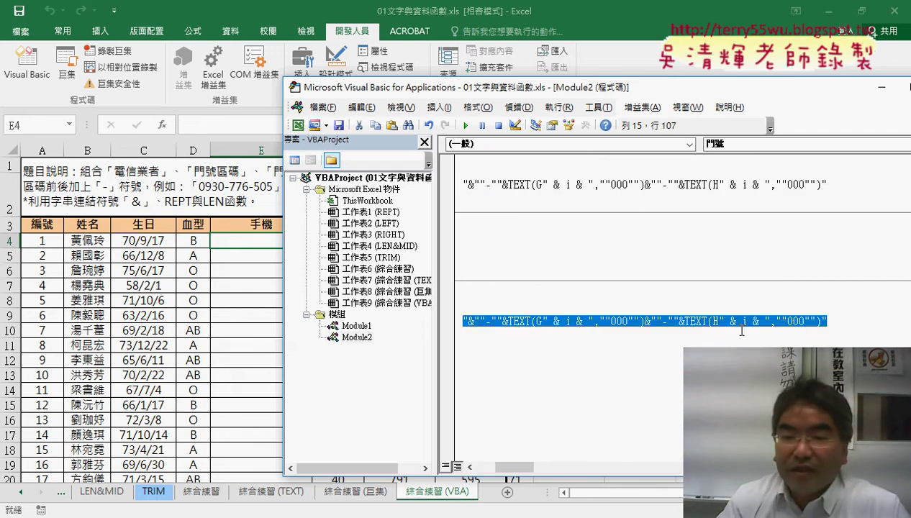
pyautogui.press('Delete')
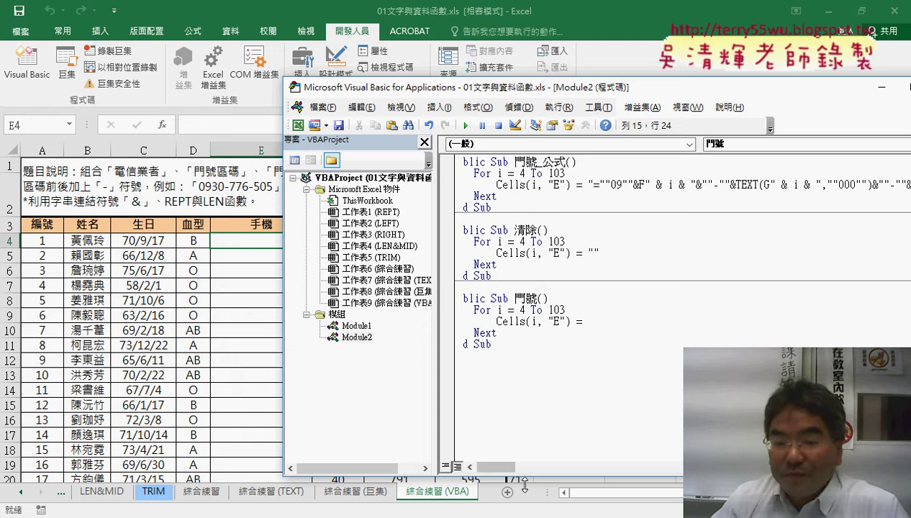
pyautogui.click(469, 467)
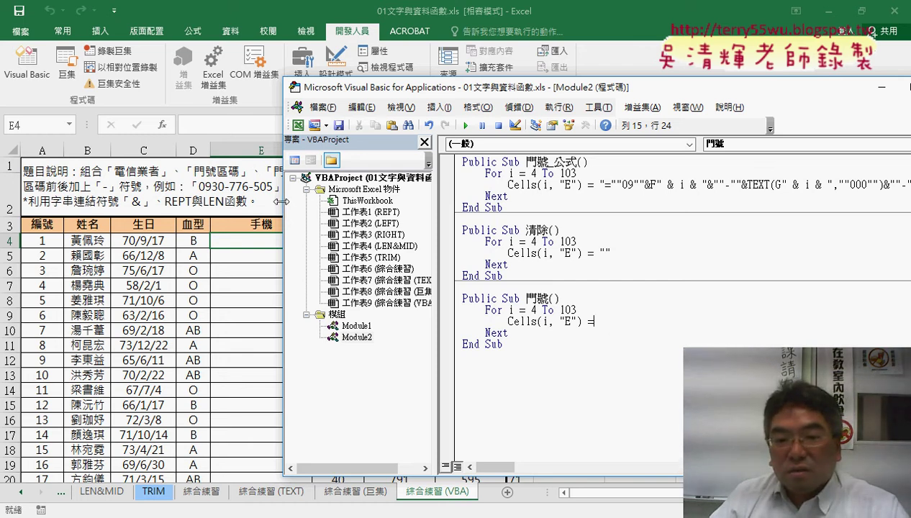
pyautogui.moveTo(280, 201); pyautogui.dragTo(356, 201)
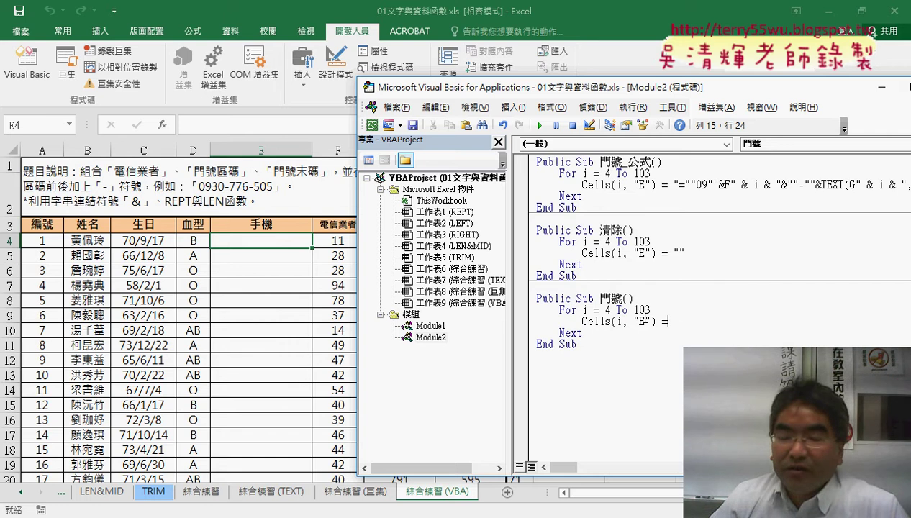
pyautogui.click(650, 309)
pyautogui.press('Return')
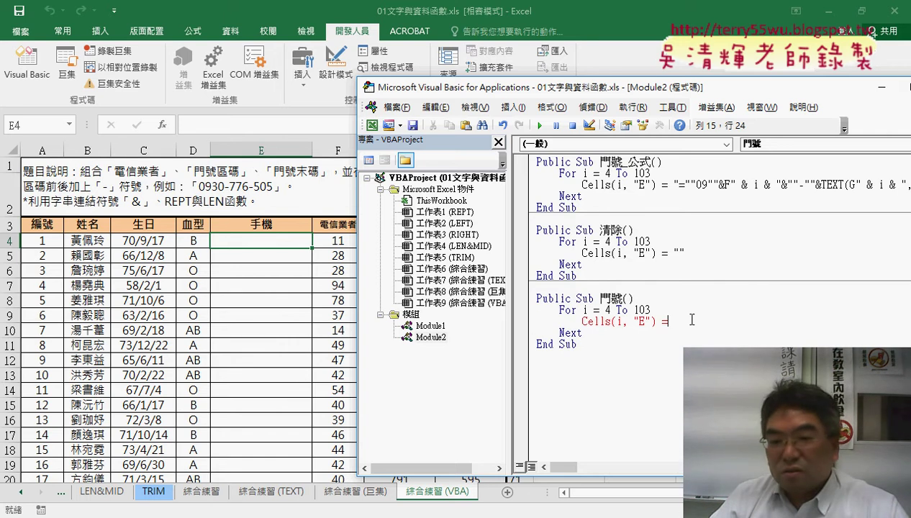
# - Remove the For i = 4 To 103 and Next lines from 門號
pyautogui.moveTo(651, 309); pyautogui.dragTo(536, 310)
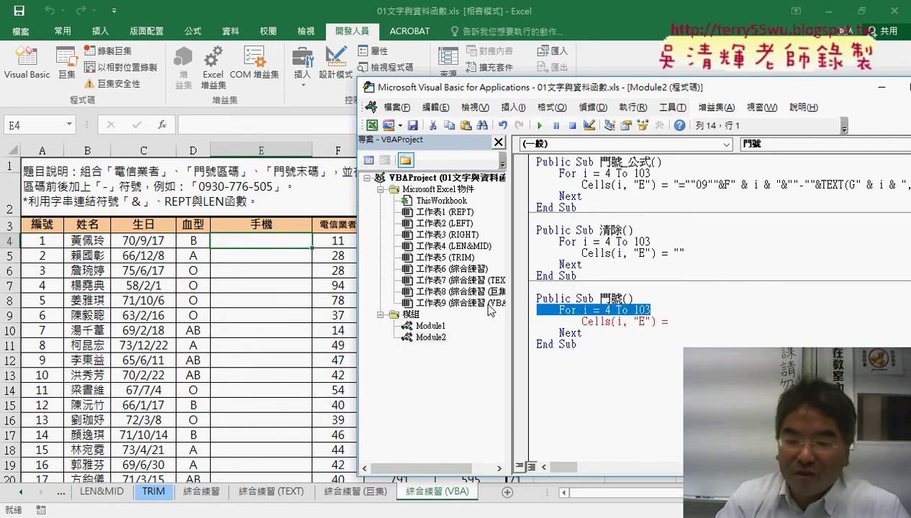
pyautogui.press('Delete')
pyautogui.press('Delete')
pyautogui.press('Delete')
pyautogui.press('Delete')
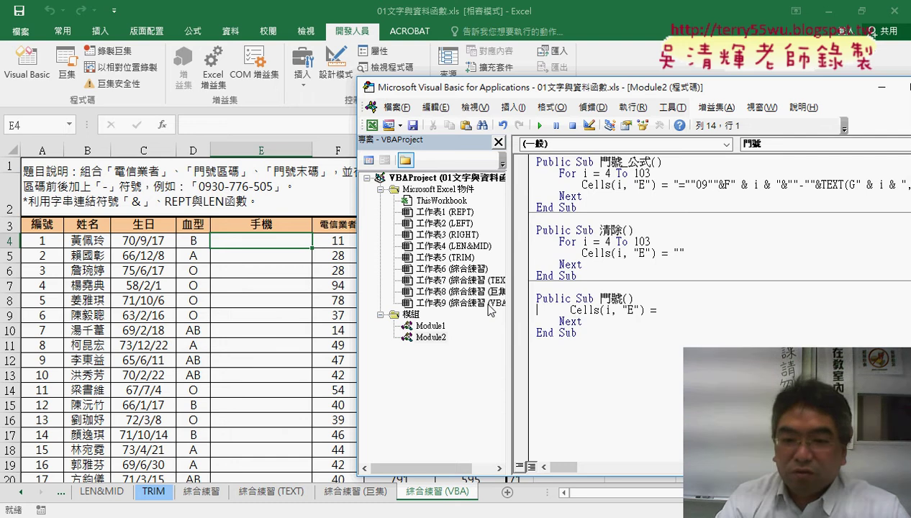
pyautogui.press('Delete')
pyautogui.press('Delete')
pyautogui.press('Down')
pyautogui.press('Return')
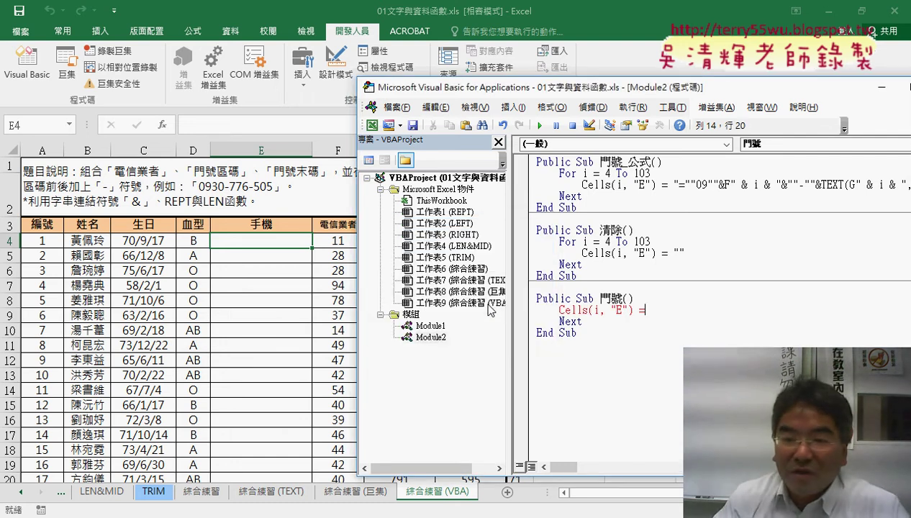
pyautogui.moveTo(582, 321); pyautogui.dragTo(519, 322)
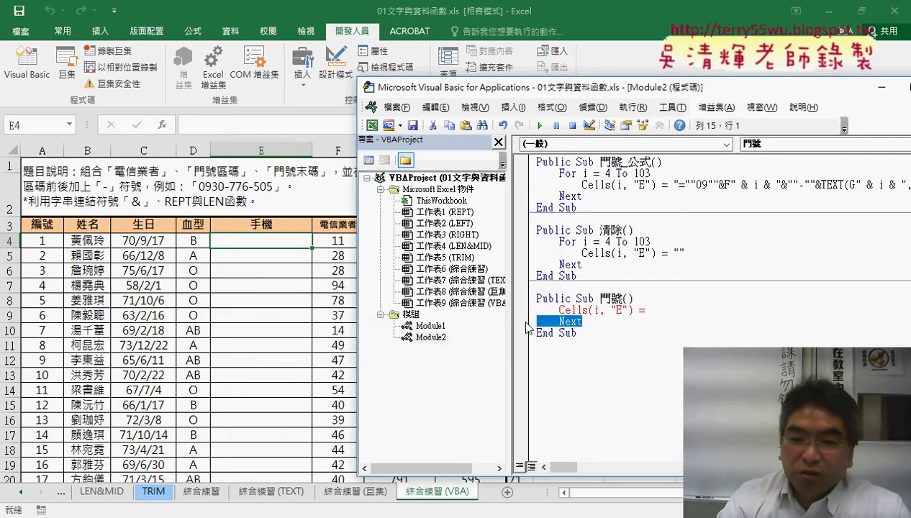
pyautogui.press('Delete')
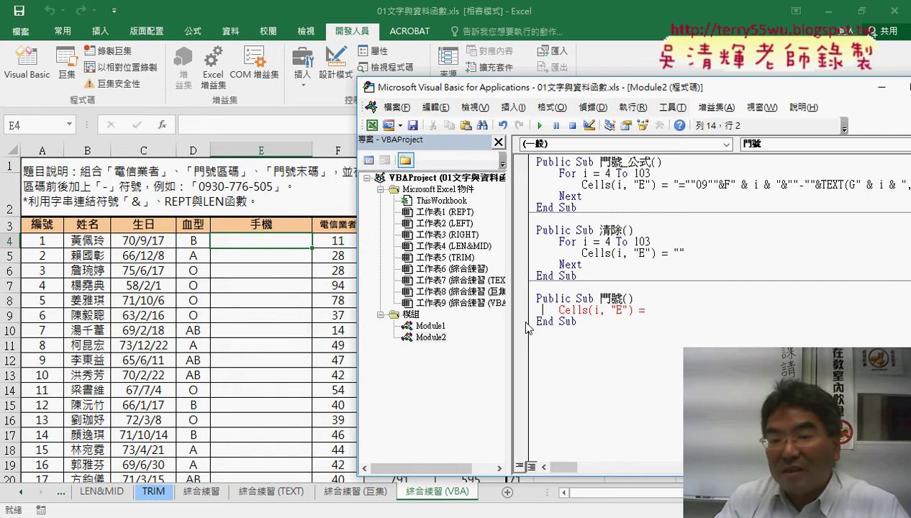
# - Replace the row variable i with 4, leaving Cells(4, "E") =
pyautogui.press('Right')
pyautogui.press('Delete')
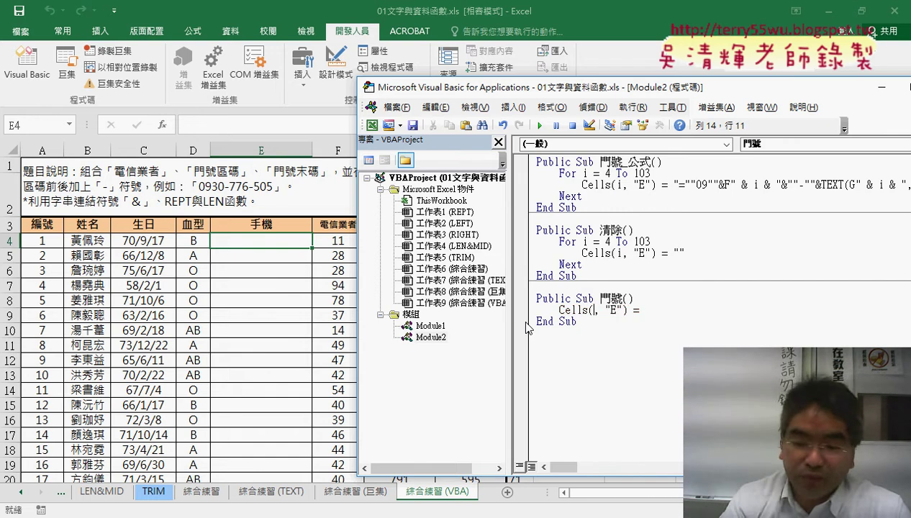
pyautogui.write('4')
pyautogui.press('Right')
# - Assign the string "09" to Cells(4, "E") in the 門號 procedure
pyautogui.press('Right')
pyautogui.press('Right')
pyautogui.press('Right')
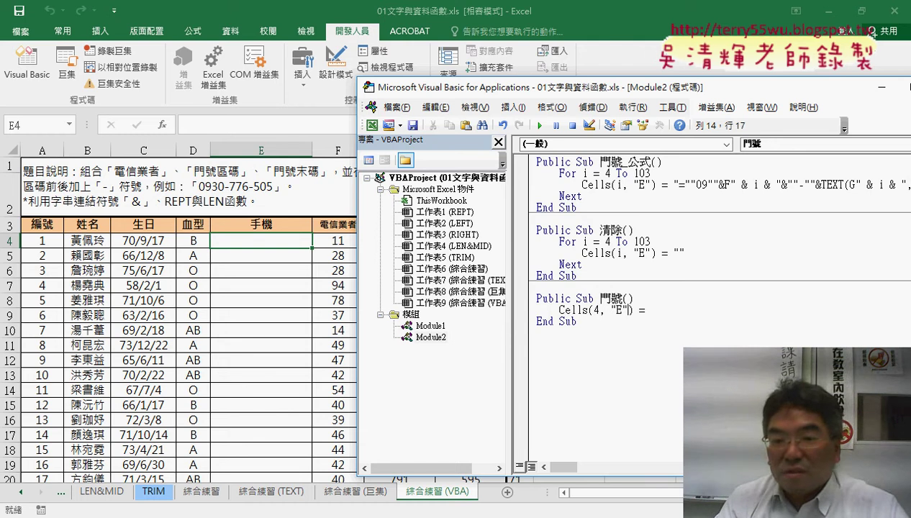
pyautogui.press('Right')
pyautogui.press('Right')
pyautogui.press('Right')
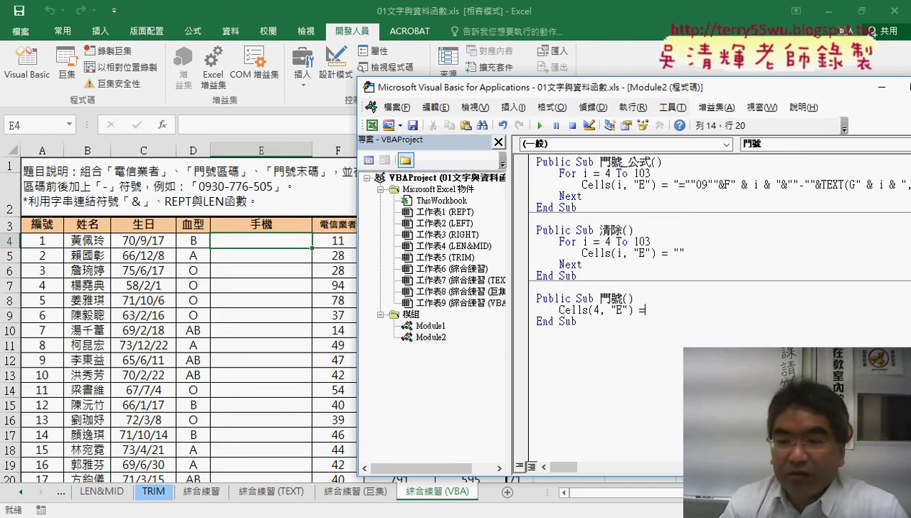
pyautogui.write('"09')
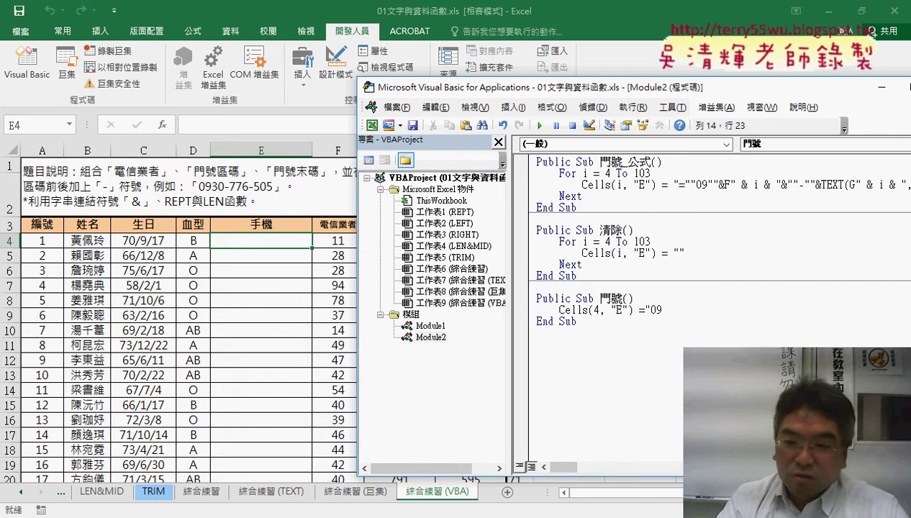
pyautogui.write('"')
pyautogui.click(568, 338)
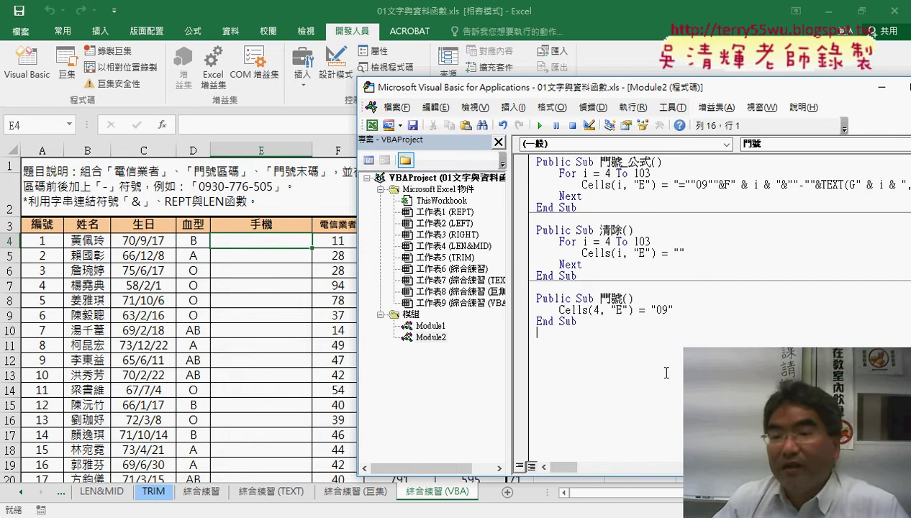
pyautogui.click(673, 309)
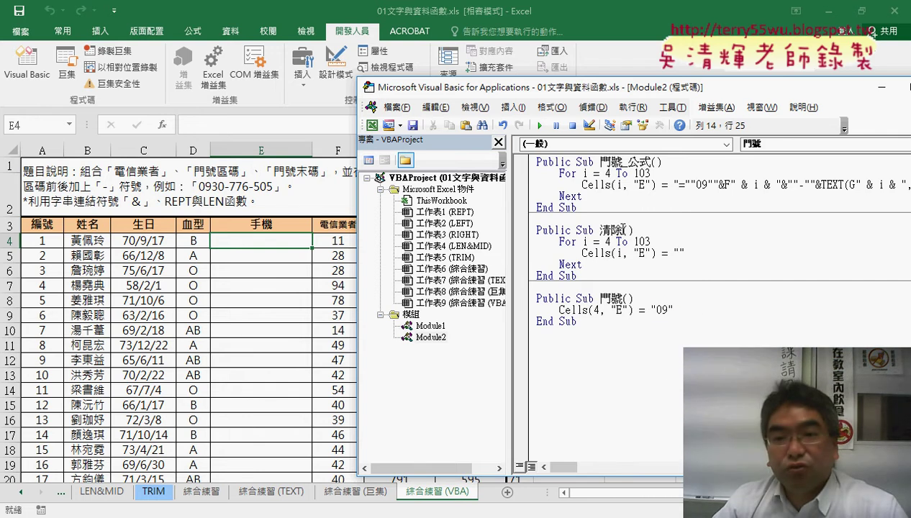
# - Run 門號 and highlight the leading 0 that E4 drops, showing 9
pyautogui.click(538, 125)
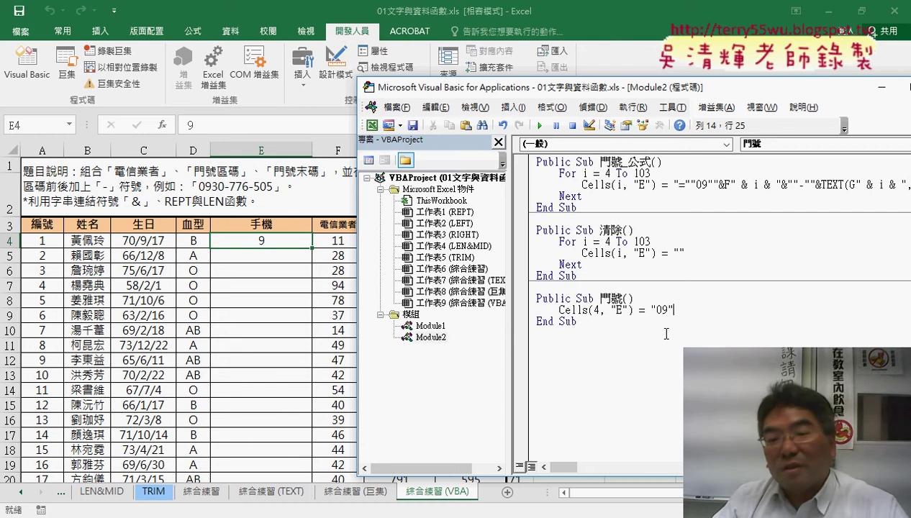
pyautogui.click(662, 309)
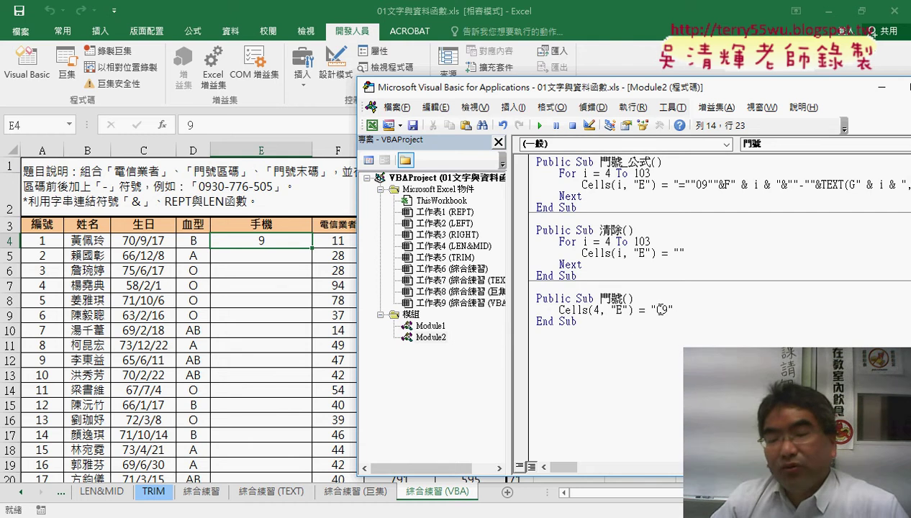
pyautogui.hotkey('shift', 'Left')
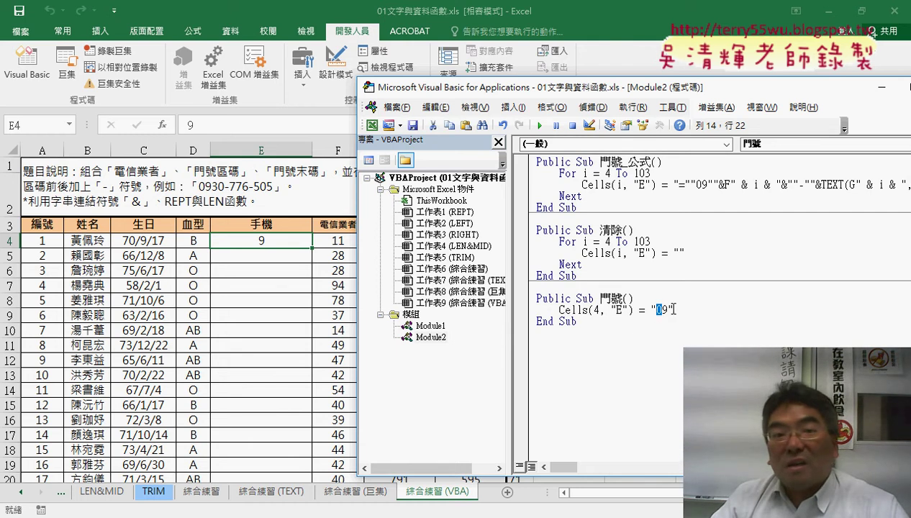
pyautogui.click(672, 305)
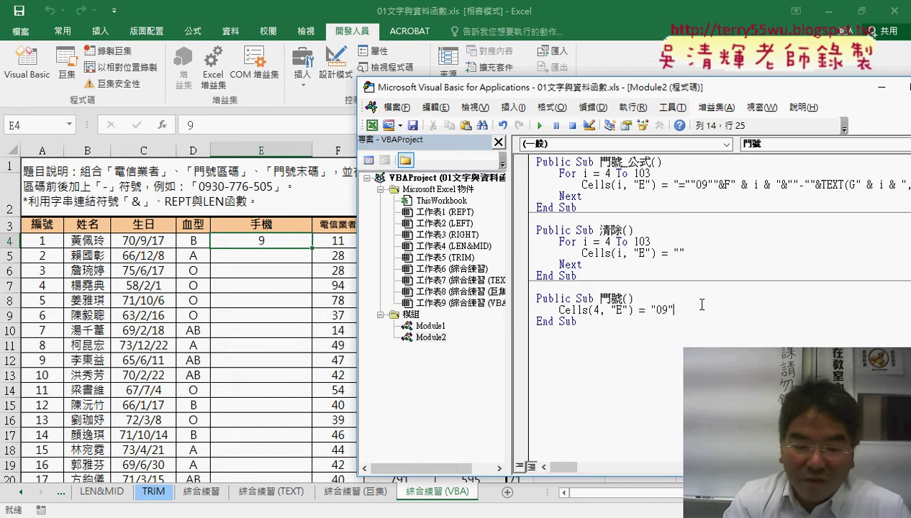
# - Append & Cells(4, "F") to the 09 assignment and run it to test
pyautogui.write(' &')
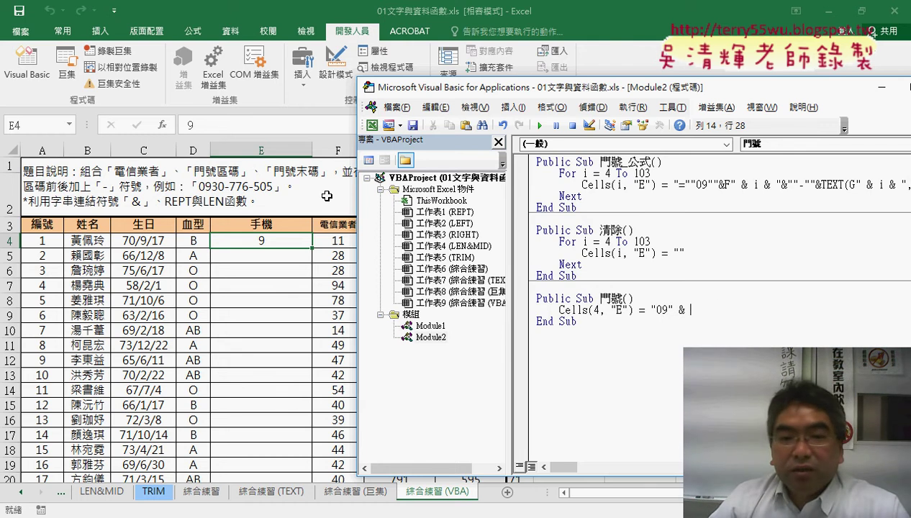
pyautogui.moveTo(356, 200); pyautogui.dragTo(380, 200)
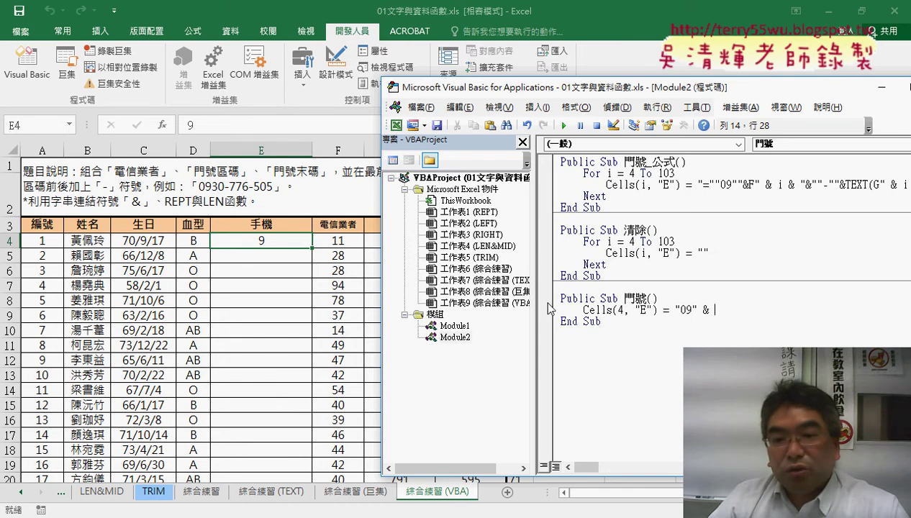
pyautogui.moveTo(583, 310); pyautogui.dragTo(729, 313)
pyautogui.write('Cells(4, "E")')
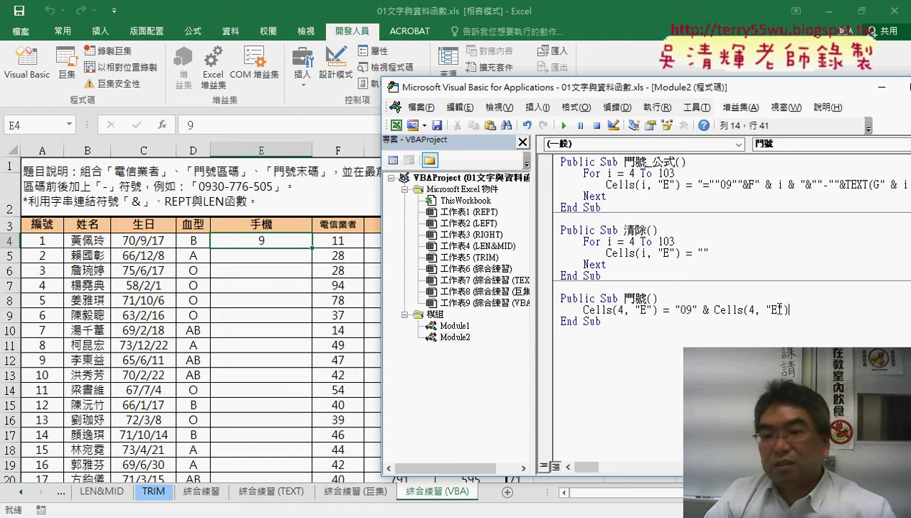
pyautogui.doubleClick(777, 310)
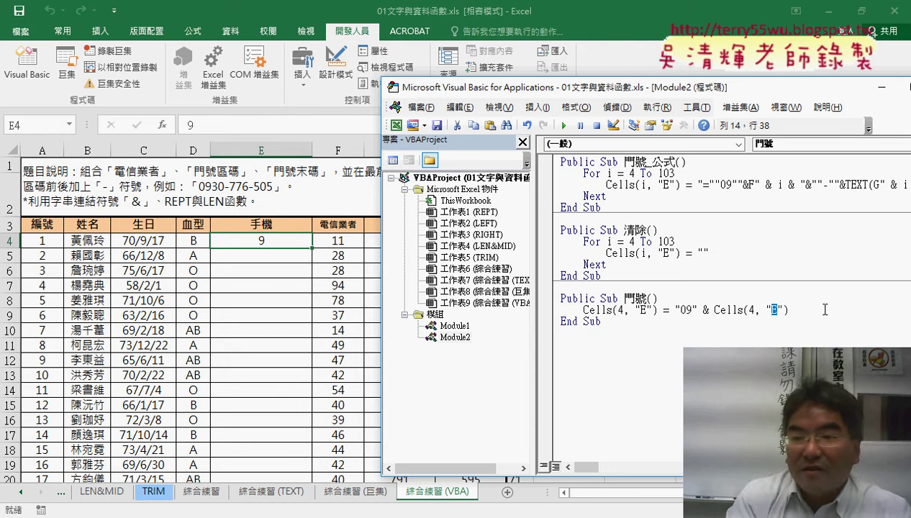
pyautogui.write('F')
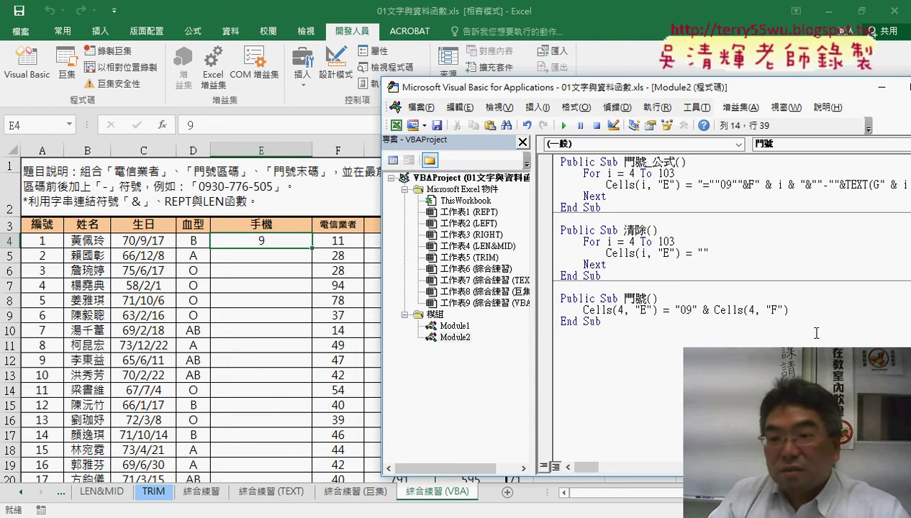
pyautogui.moveTo(789, 310); pyautogui.dragTo(675, 310)
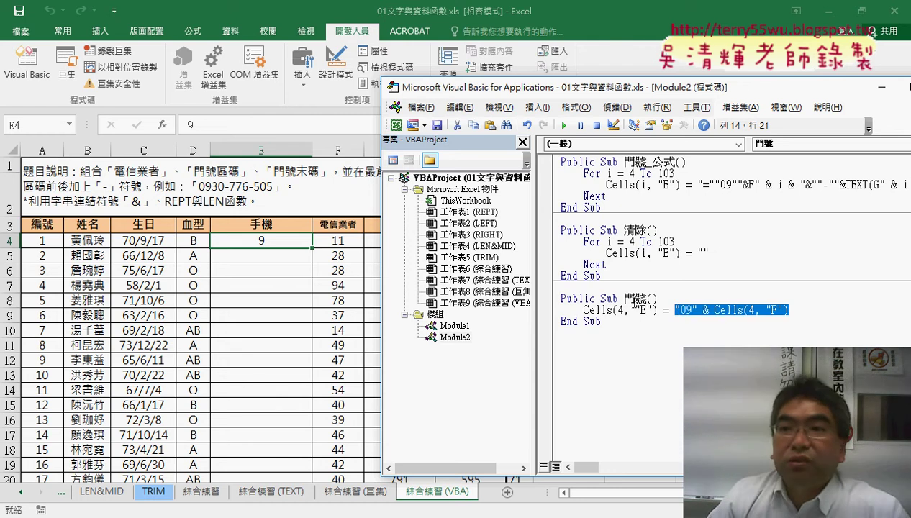
pyautogui.click(639, 310)
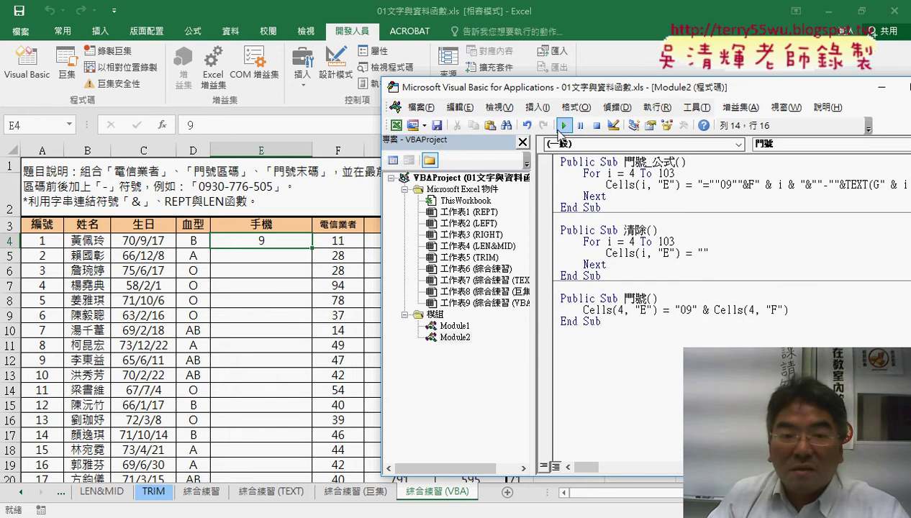
pyautogui.click(563, 127)
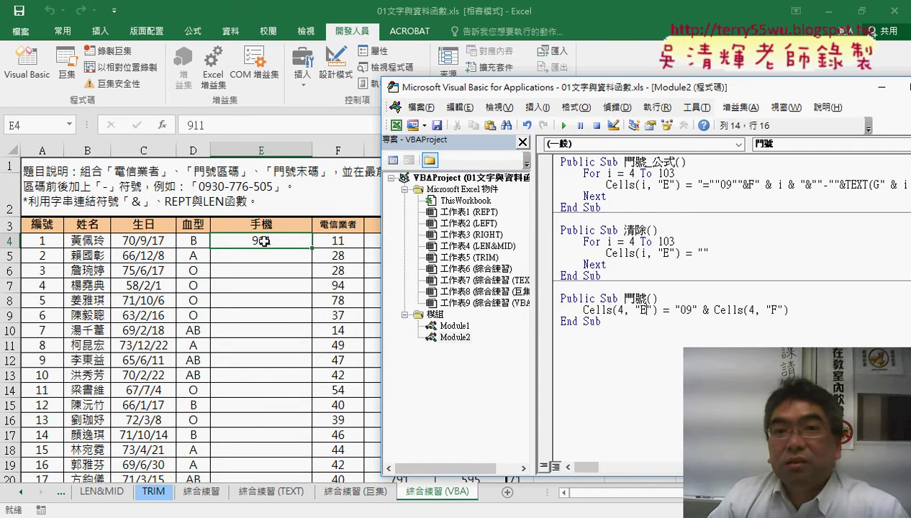
# - Append & "-" to the line and rerun, so E4 shows 0911-
pyautogui.click(822, 310)
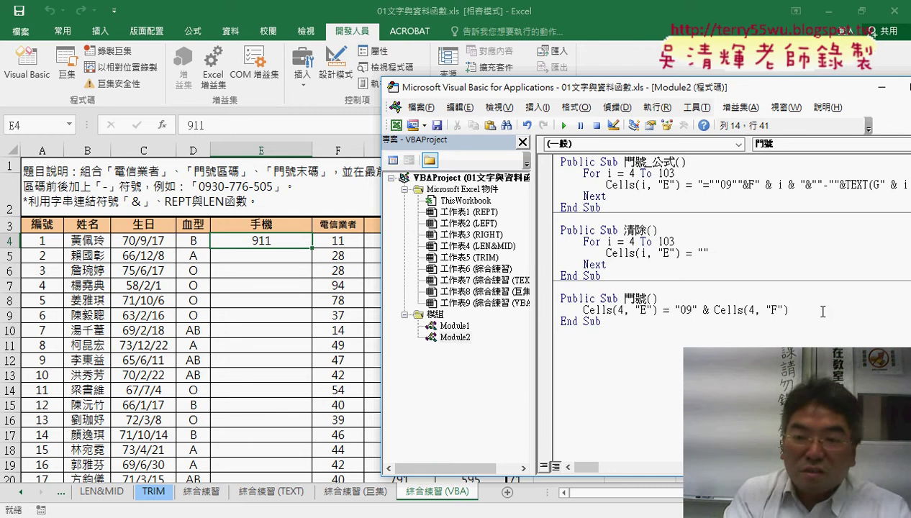
pyautogui.write(' &')
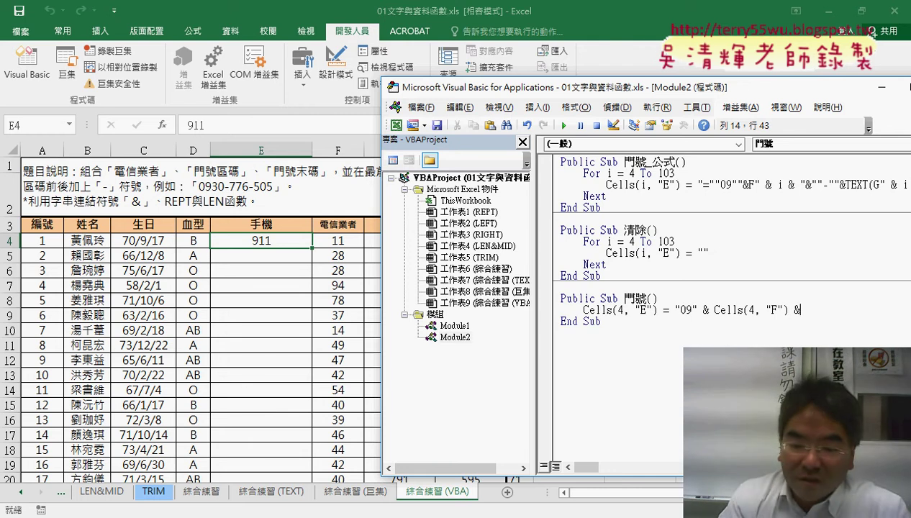
pyautogui.write(' "')
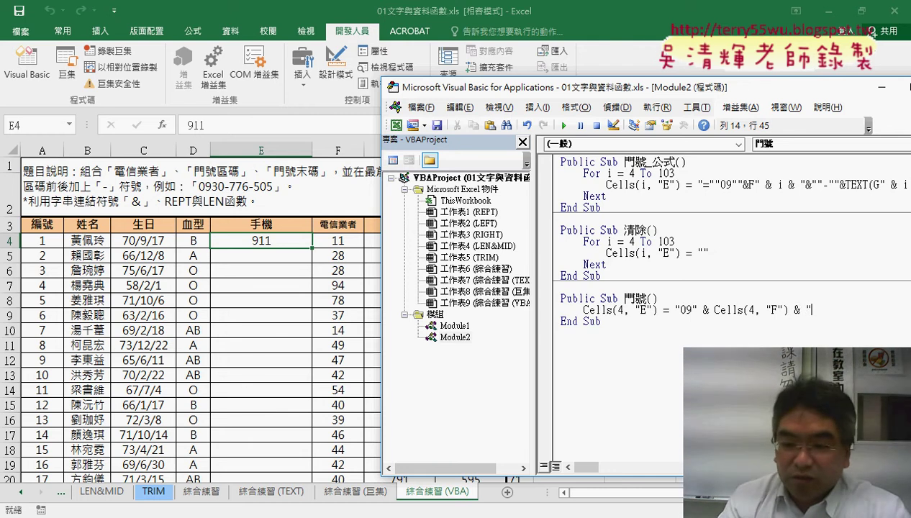
pyautogui.write('-"')
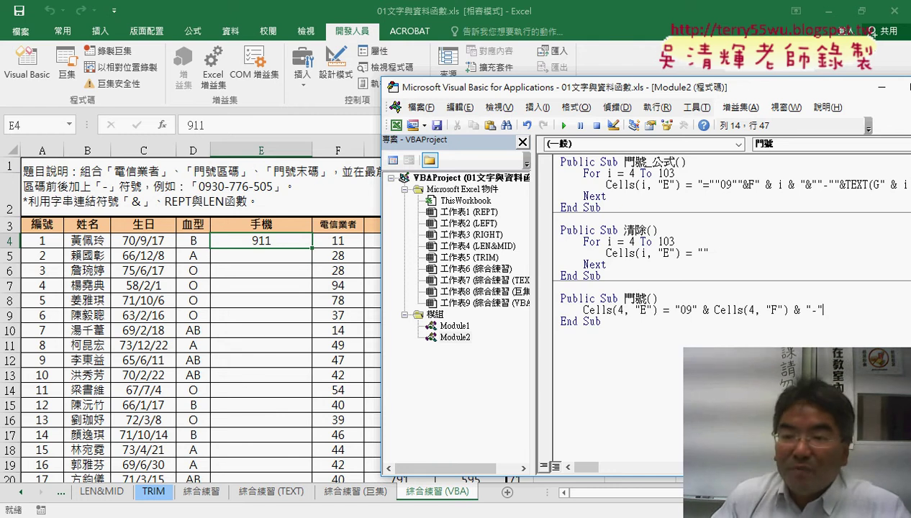
pyautogui.click(564, 126)
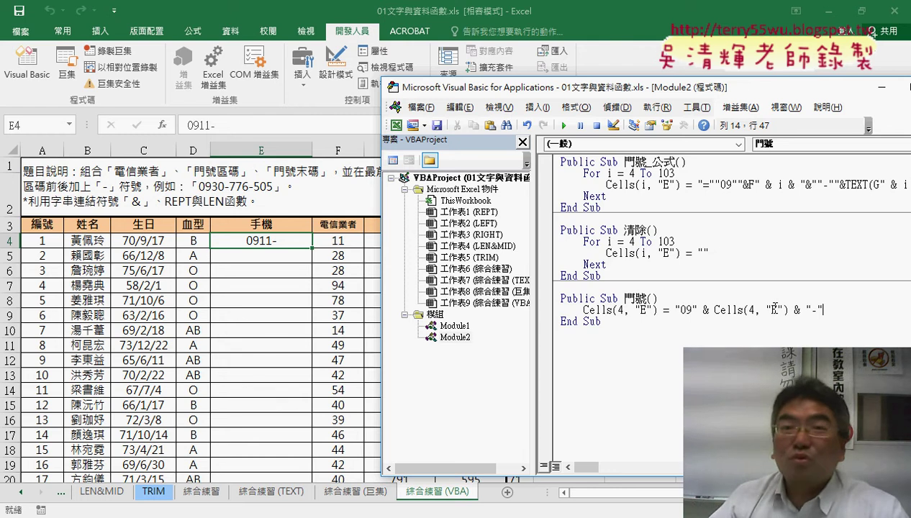
pyautogui.moveTo(627, 92); pyautogui.dragTo(504, 78)
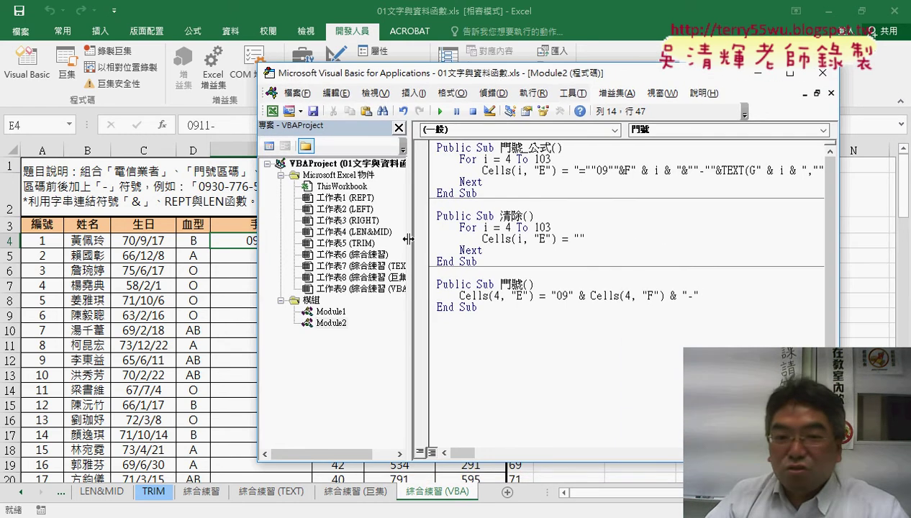
# - Append & and a copy of Cells(4, "F") to the end of the 門號 line
pyautogui.moveTo(405, 237); pyautogui.dragTo(344, 237)
pyautogui.moveTo(435, 75); pyautogui.dragTo(647, 74)
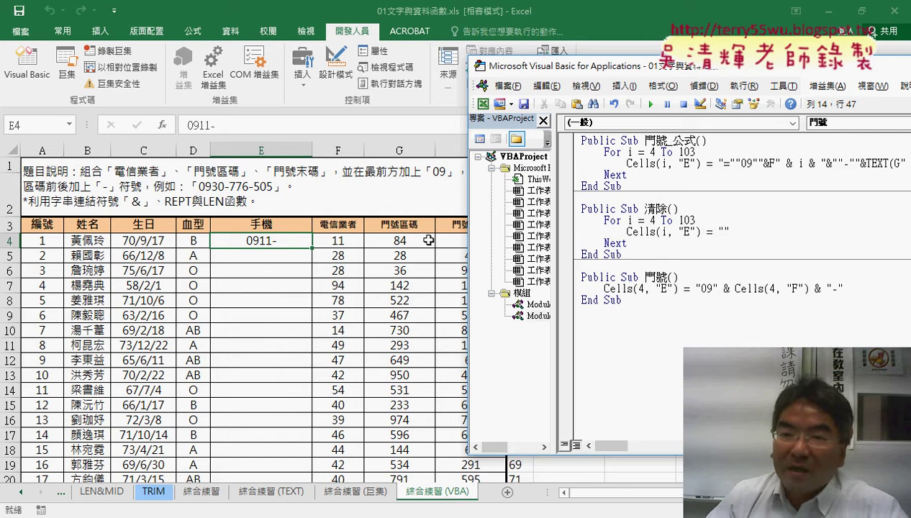
pyautogui.moveTo(606, 72); pyautogui.dragTo(452, 77)
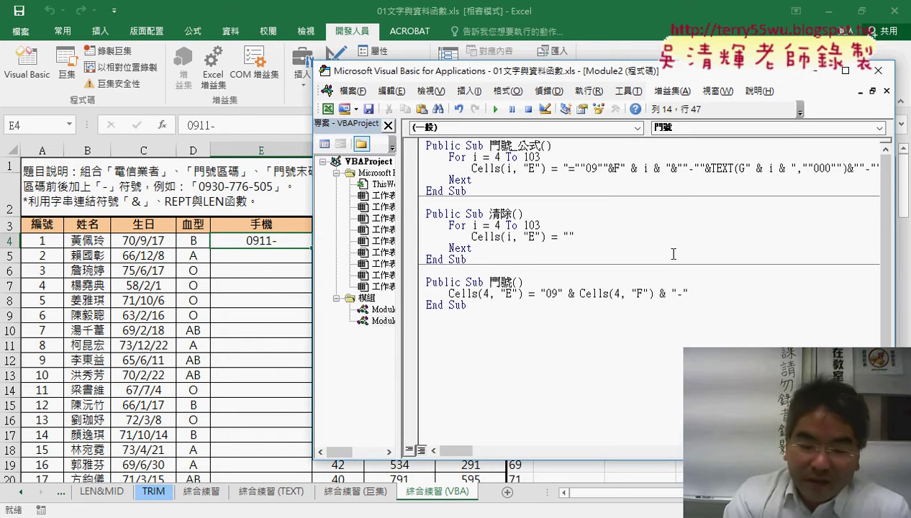
pyautogui.write(' &')
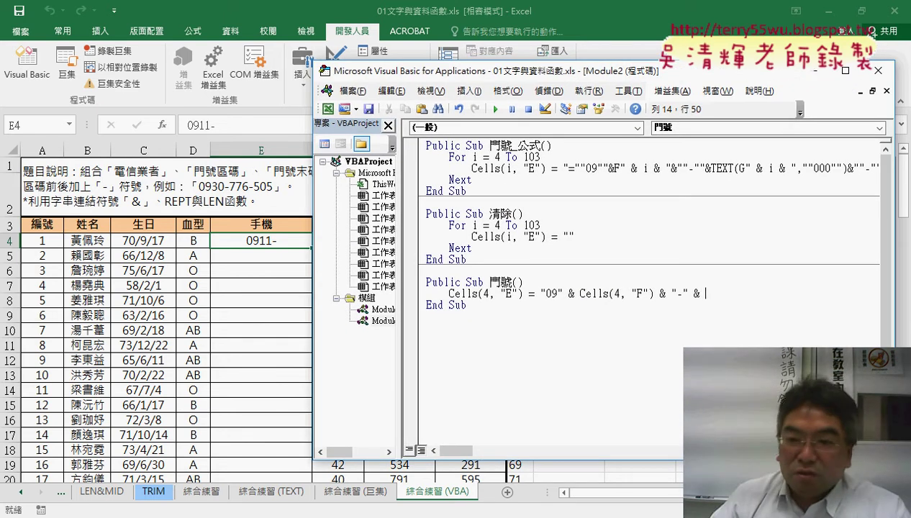
pyautogui.moveTo(580, 296); pyautogui.dragTo(653, 296)
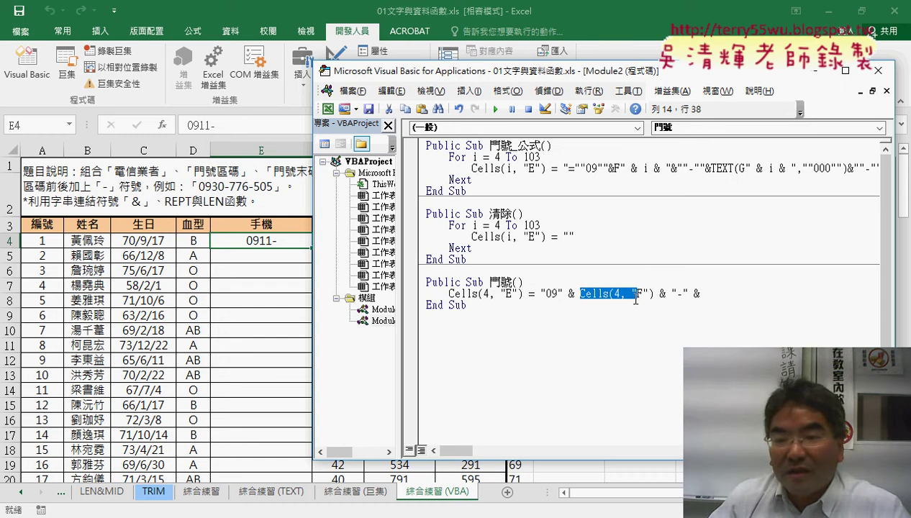
pyautogui.hotkey('ctrl', 'c')
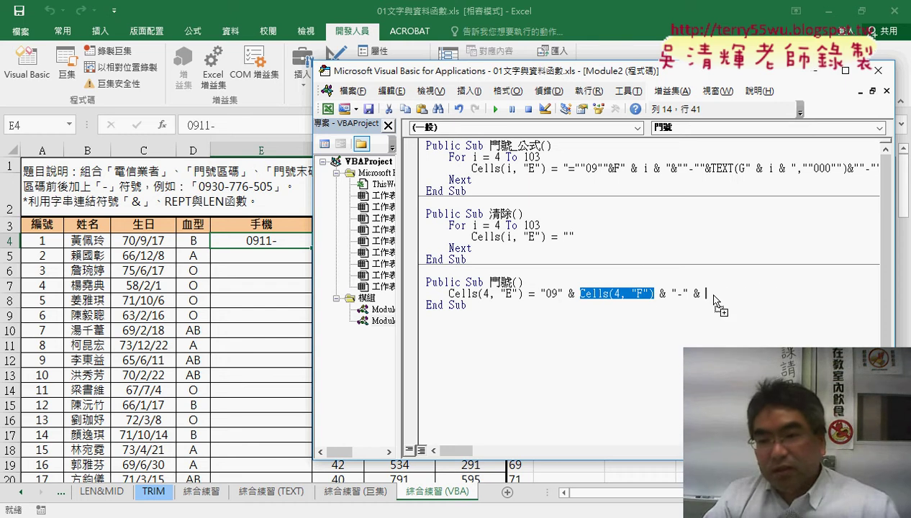
pyautogui.click(709, 293)
pyautogui.hotkey('ctrl', 'v')
# - Change the pasted reference's column to G and run the macro, giving 0911-84
pyautogui.doubleClick(764, 294)
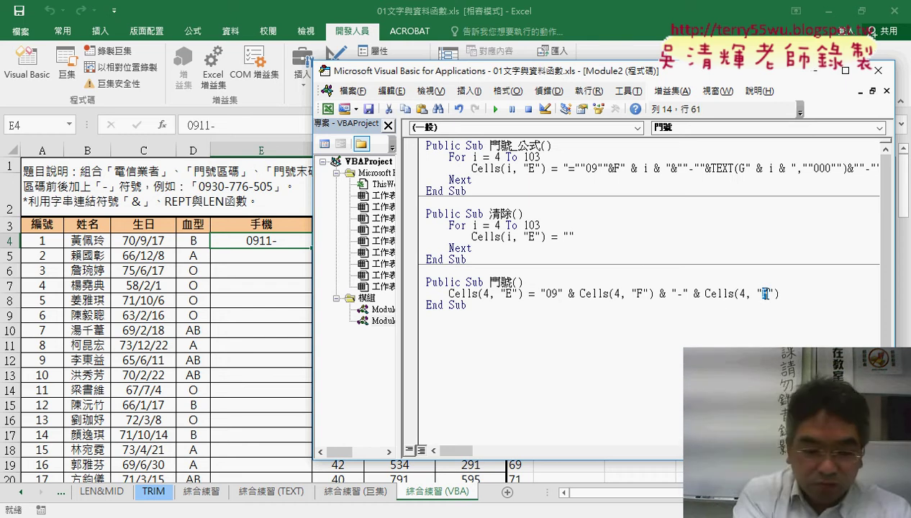
pyautogui.write('G')
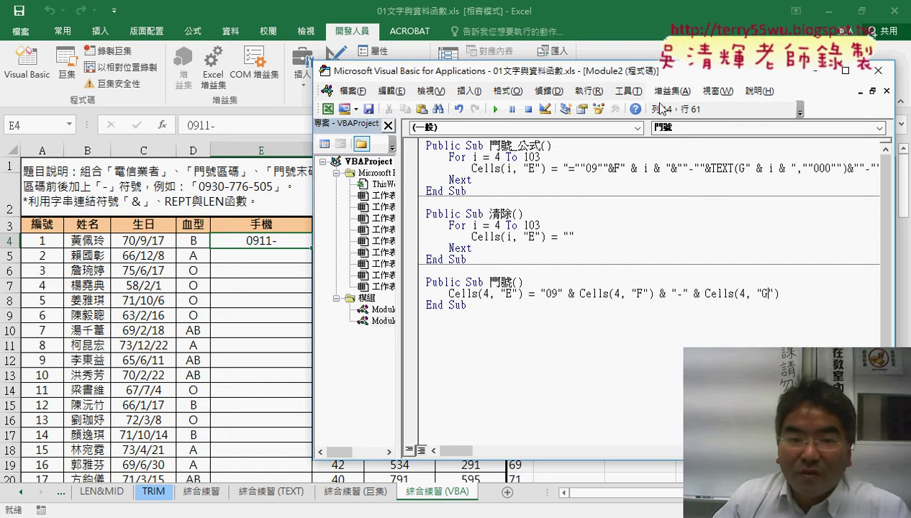
pyautogui.moveTo(632, 69); pyautogui.dragTo(672, 68)
pyautogui.click(544, 107)
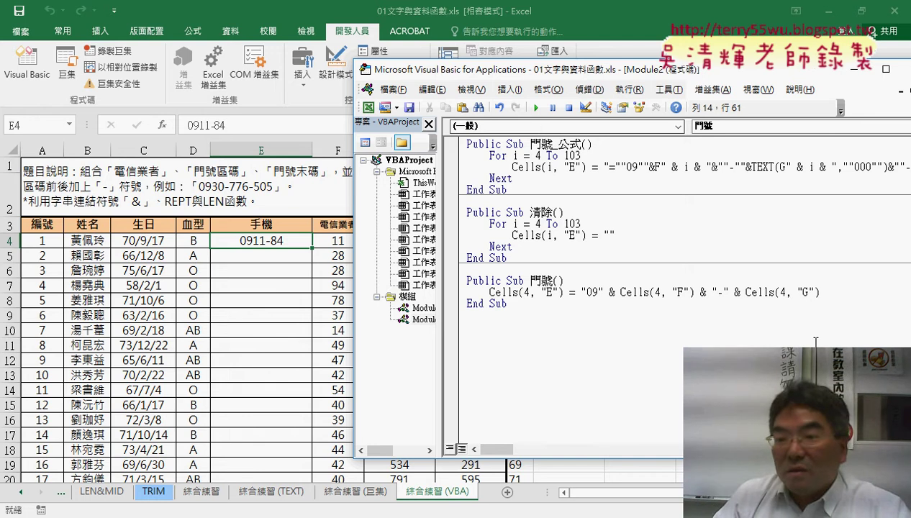
# - Insert vba.Format( directly before the Cells(4, "G") reference
pyautogui.moveTo(819, 293); pyautogui.dragTo(746, 293)
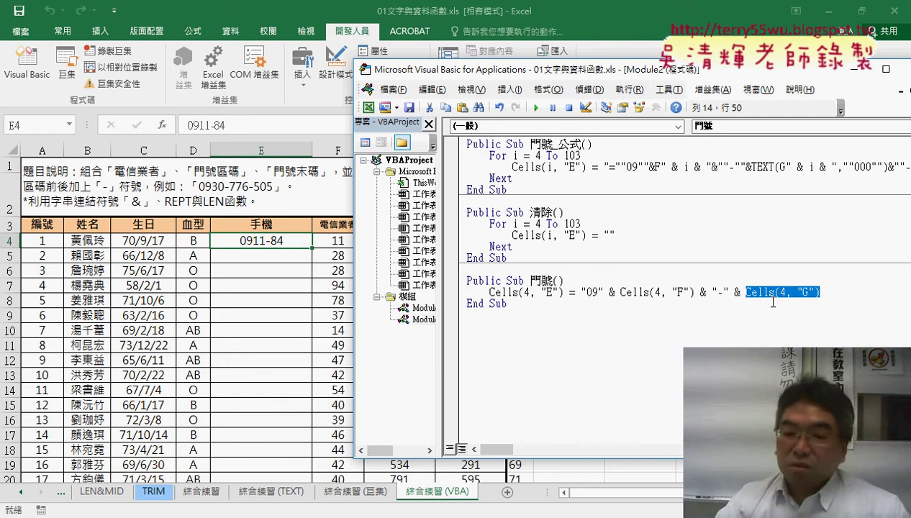
pyautogui.press('Left')
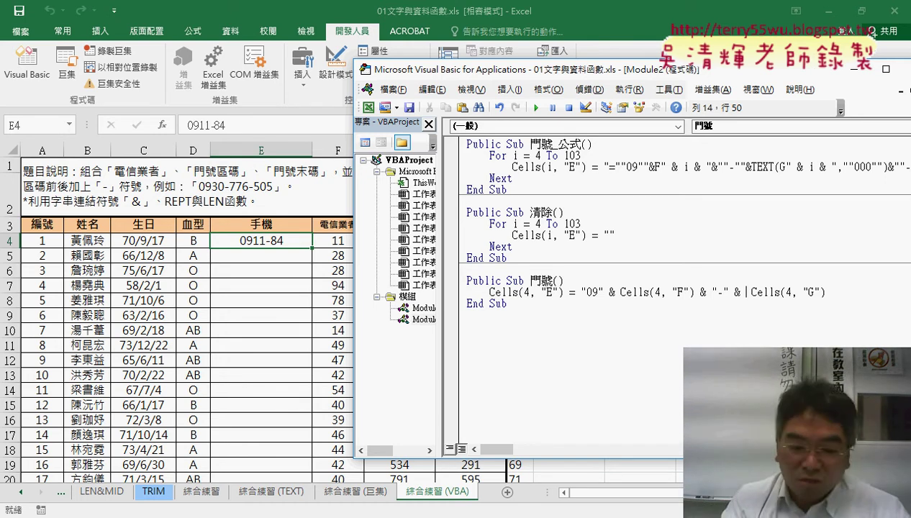
pyautogui.write('vb')
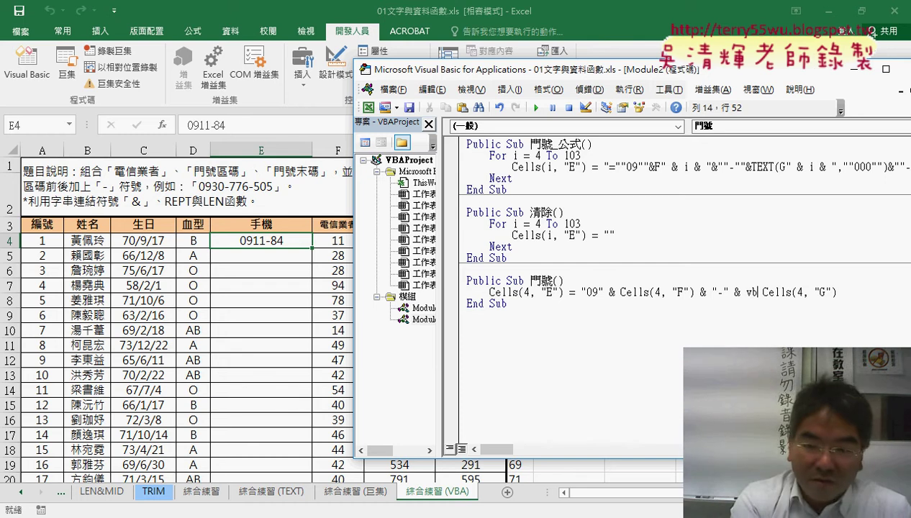
pyautogui.write('a')
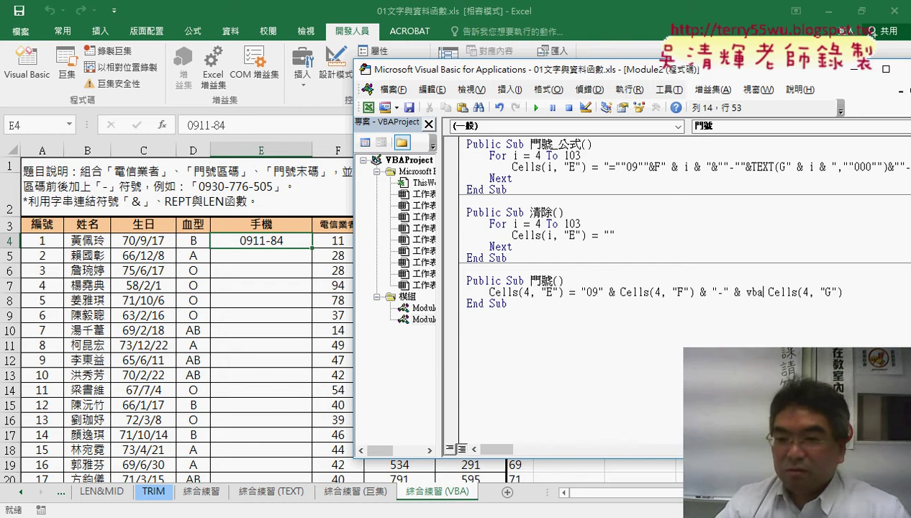
pyautogui.write('.')
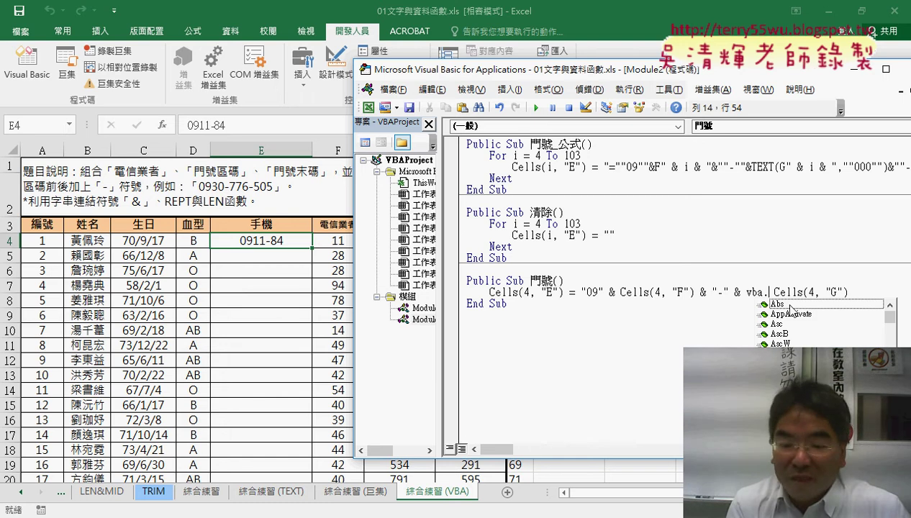
pyautogui.write('fo')
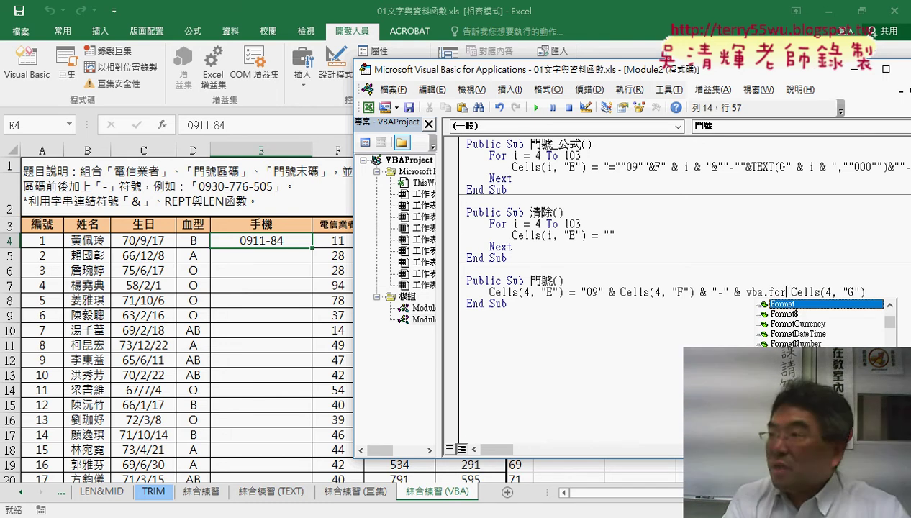
pyautogui.write('r')
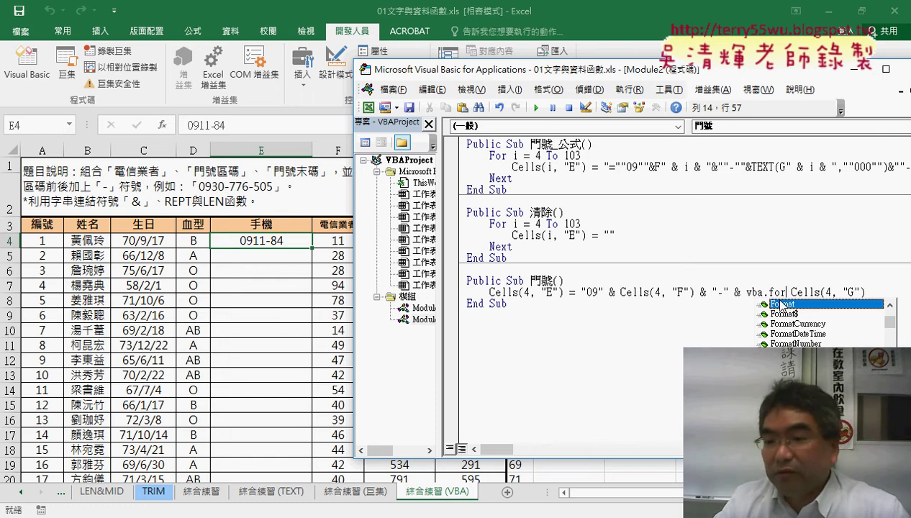
pyautogui.press('Tab')
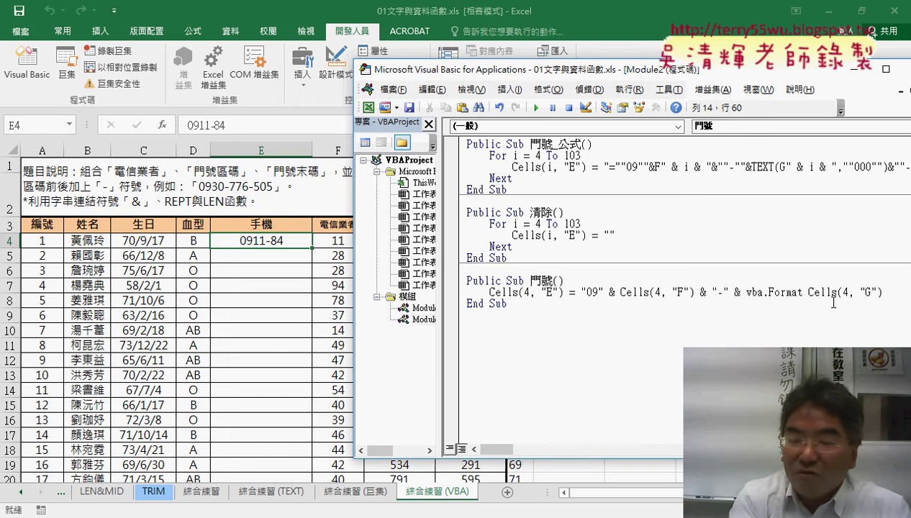
pyautogui.write('(')
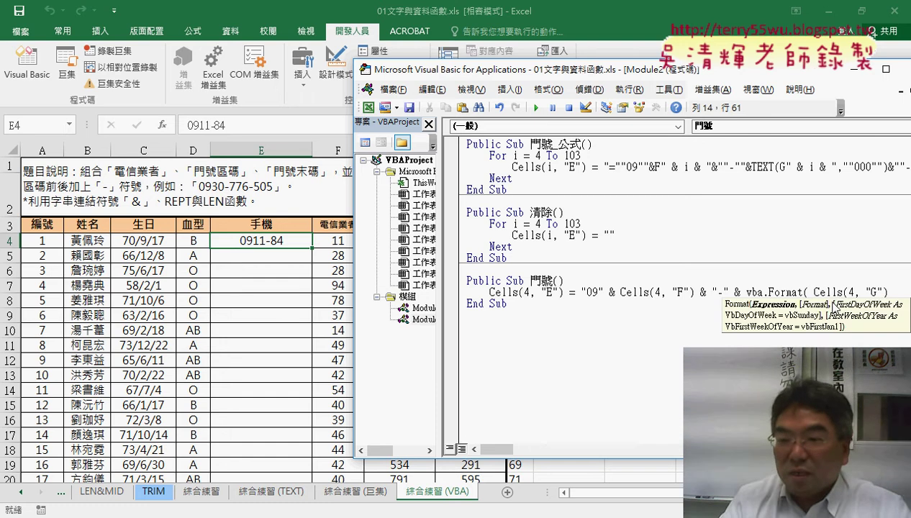
pyautogui.press('Delete')
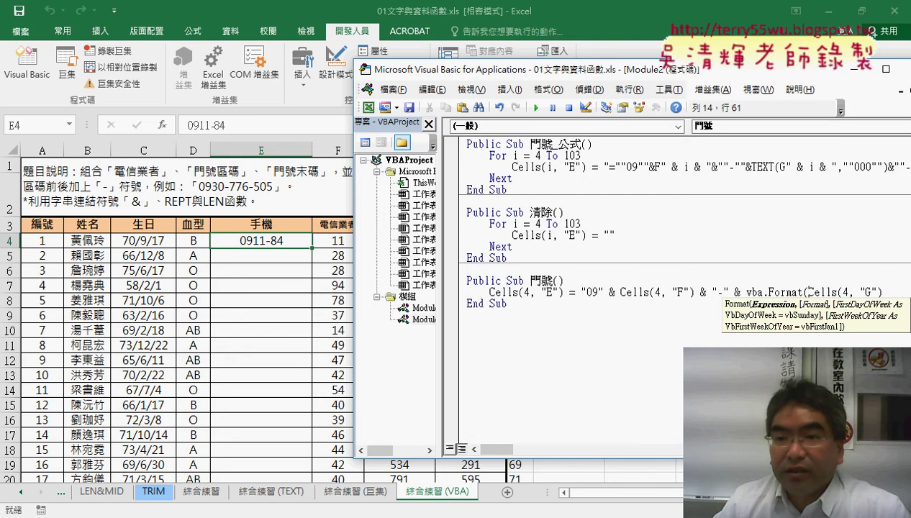
# - Close the call with ,"000") so the line reads vba.Format(Cells(4, "G"),"000")
pyautogui.moveTo(728, 72); pyautogui.dragTo(544, 72)
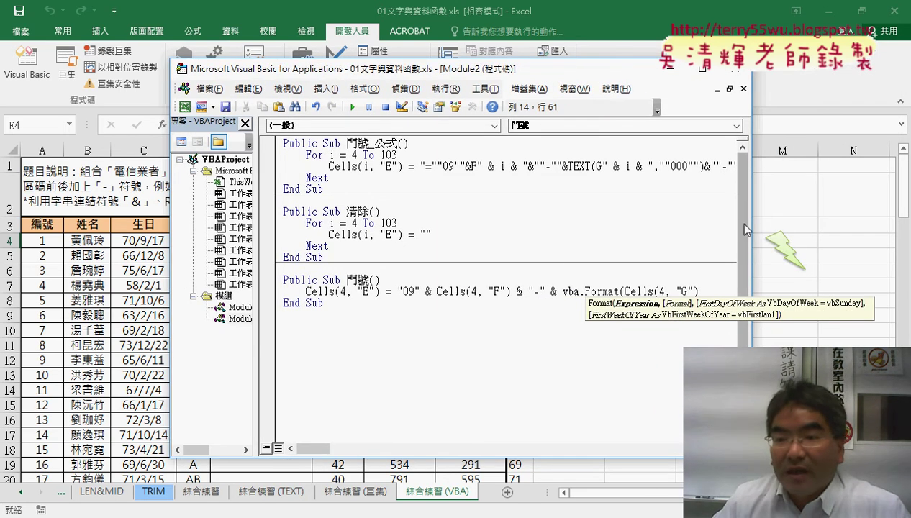
pyautogui.moveTo(750, 229); pyautogui.dragTo(843, 227)
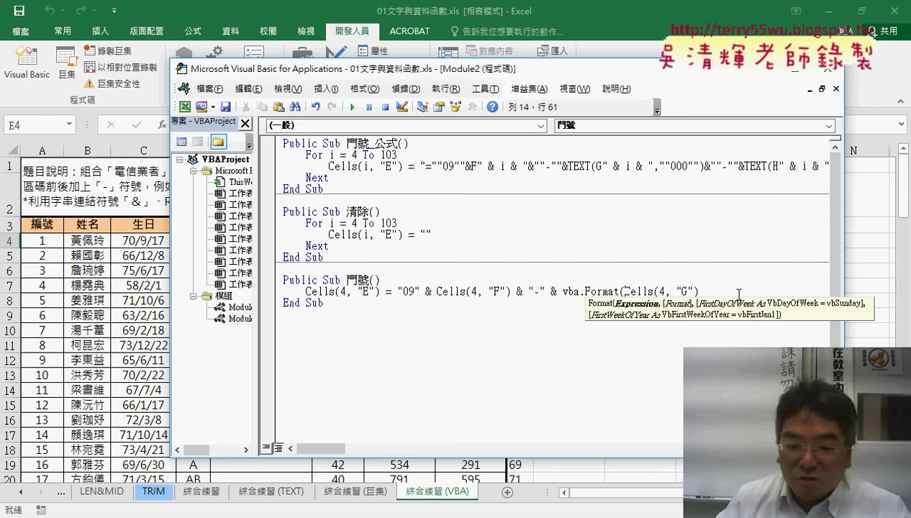
pyautogui.click(743, 292)
pyautogui.write(',')
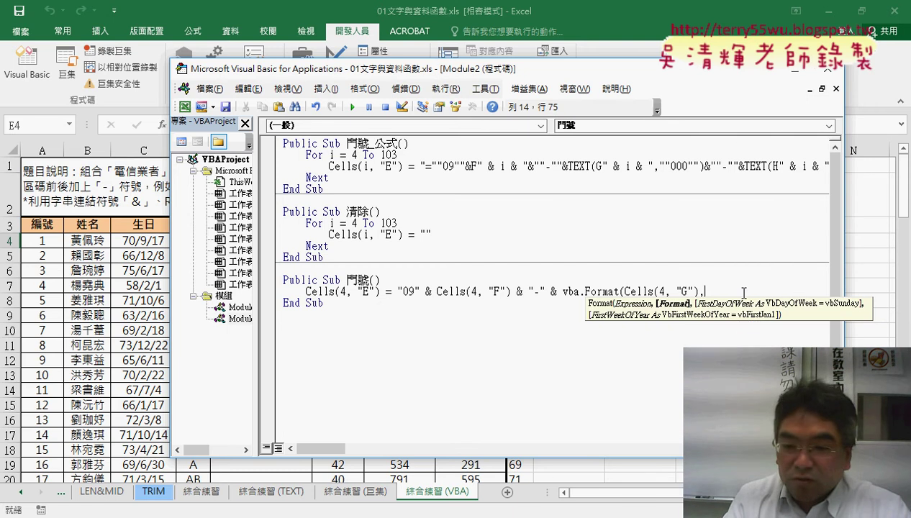
pyautogui.write('"000')
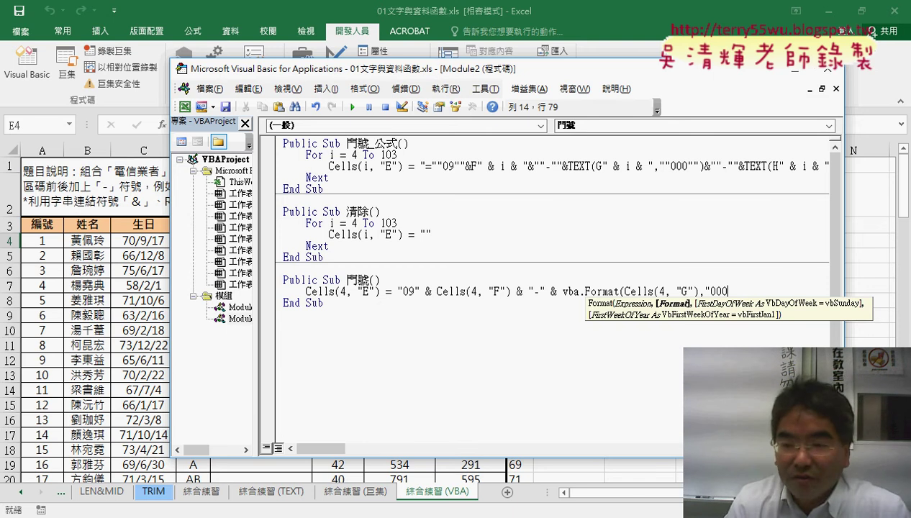
pyautogui.write('"')
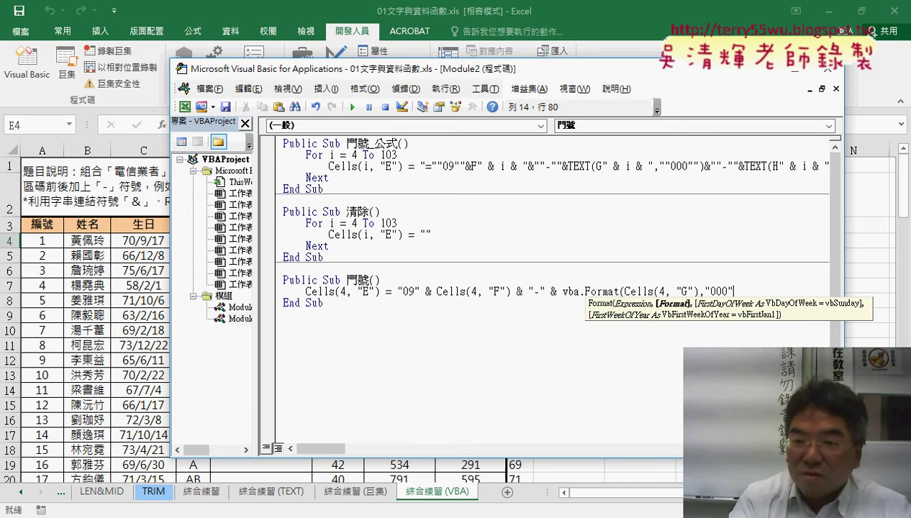
pyautogui.write(')')
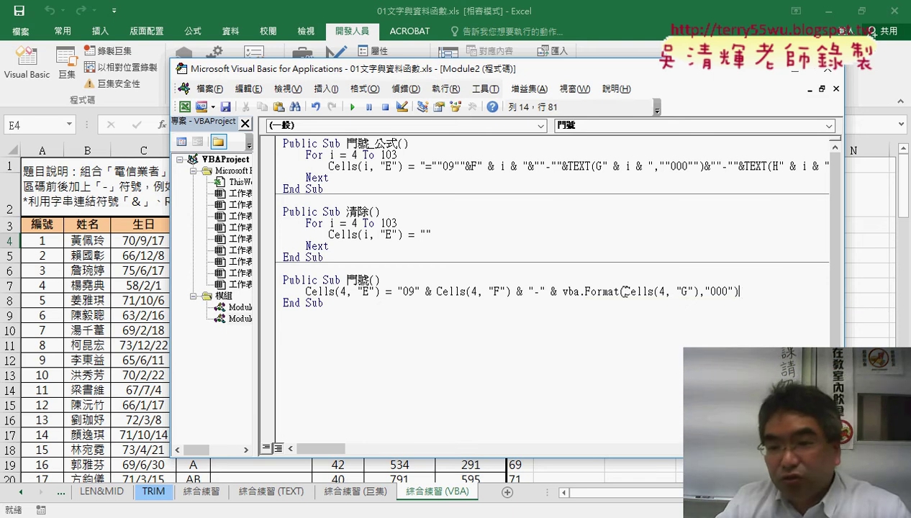
pyautogui.moveTo(623, 291); pyautogui.dragTo(697, 291)
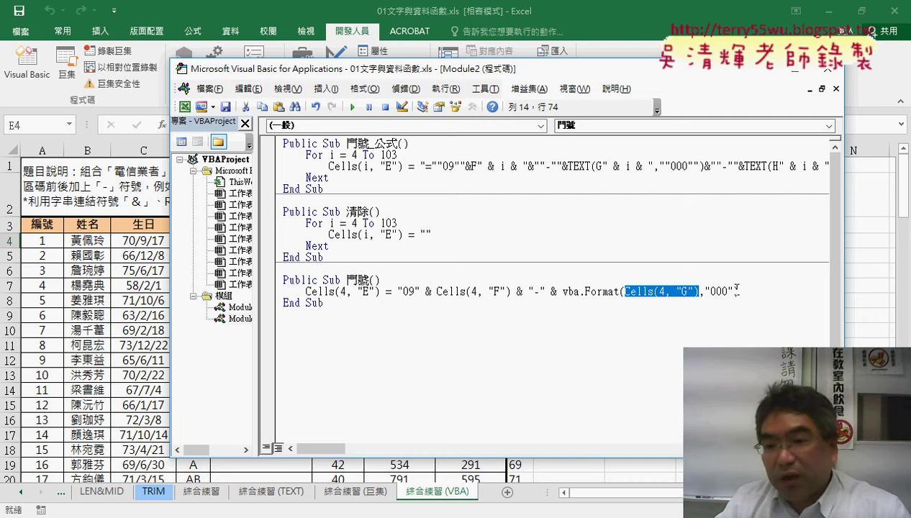
pyautogui.moveTo(734, 291); pyautogui.dragTo(705, 291)
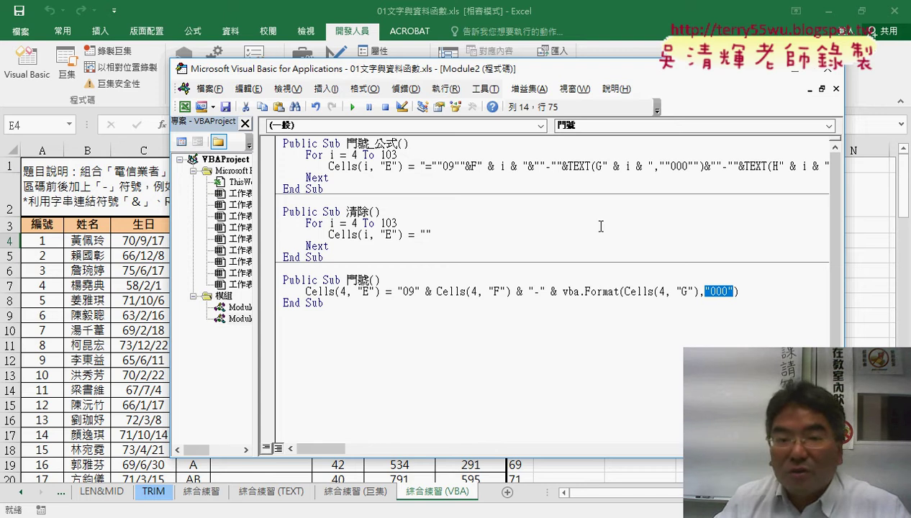
pyautogui.moveTo(603, 73); pyautogui.dragTo(747, 76)
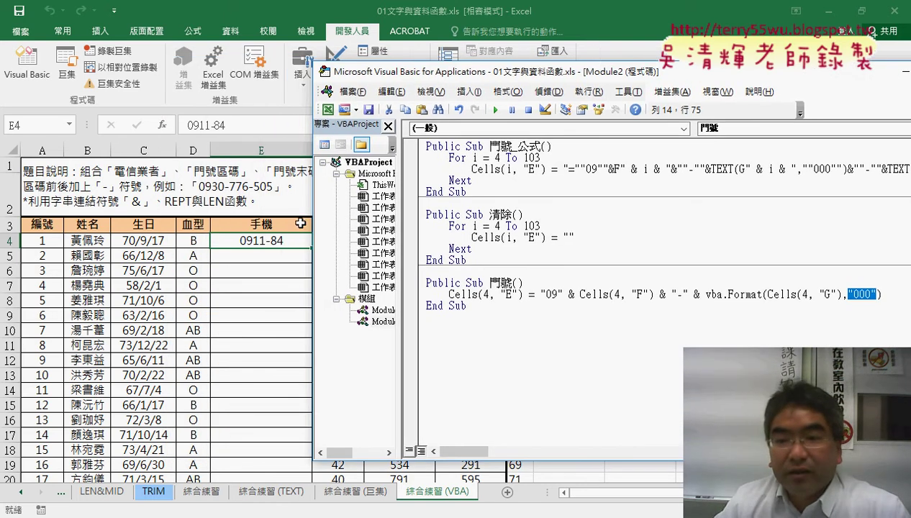
# - Run the 門號 macro and confirm E4 now shows 0911-084
pyautogui.click(714, 294)
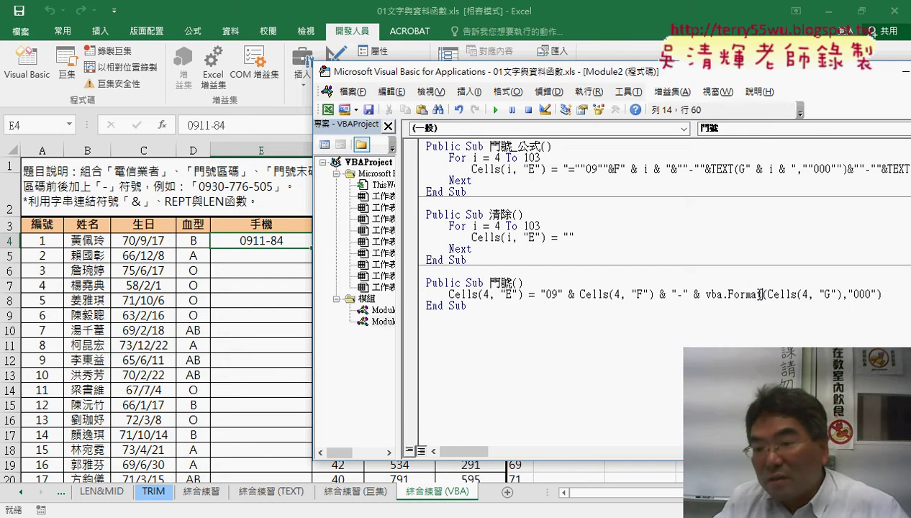
pyautogui.moveTo(761, 294); pyautogui.dragTo(727, 294)
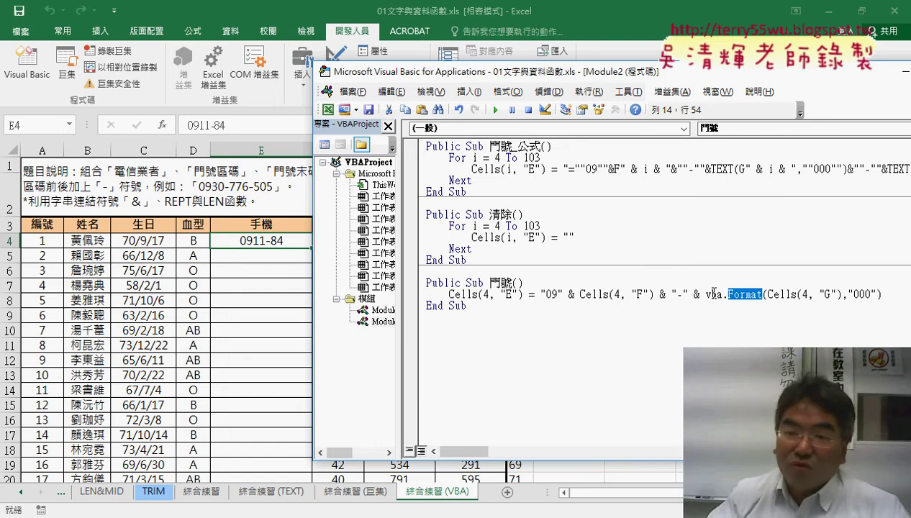
pyautogui.click(495, 110)
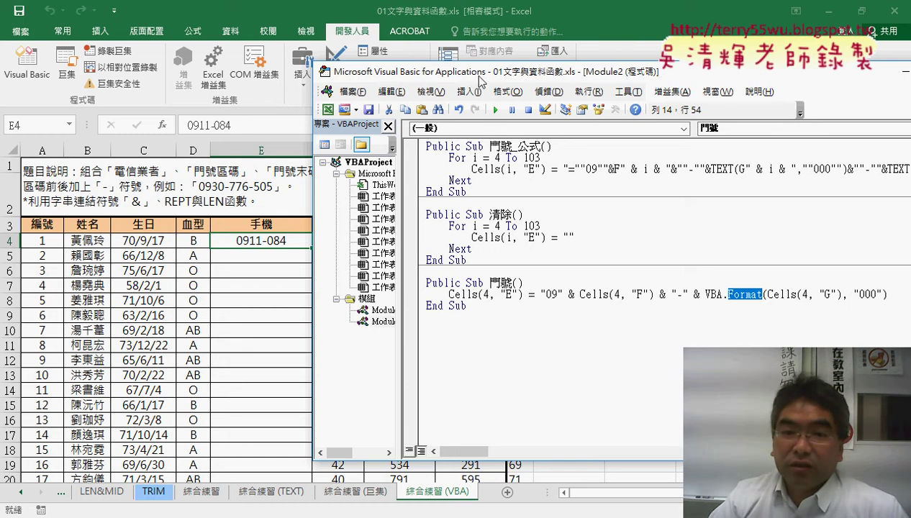
pyautogui.moveTo(480, 81); pyautogui.dragTo(279, 81)
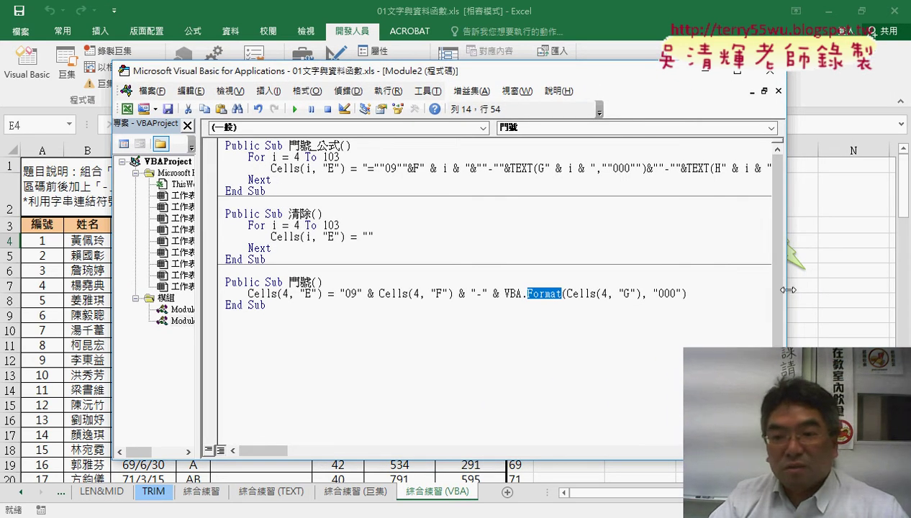
# - Duplicate the & "-" & VBA.Format(Cells(4, "G"), "000") part at the line end, switching it to column H
pyautogui.moveTo(784, 287); pyautogui.dragTo(891, 288)
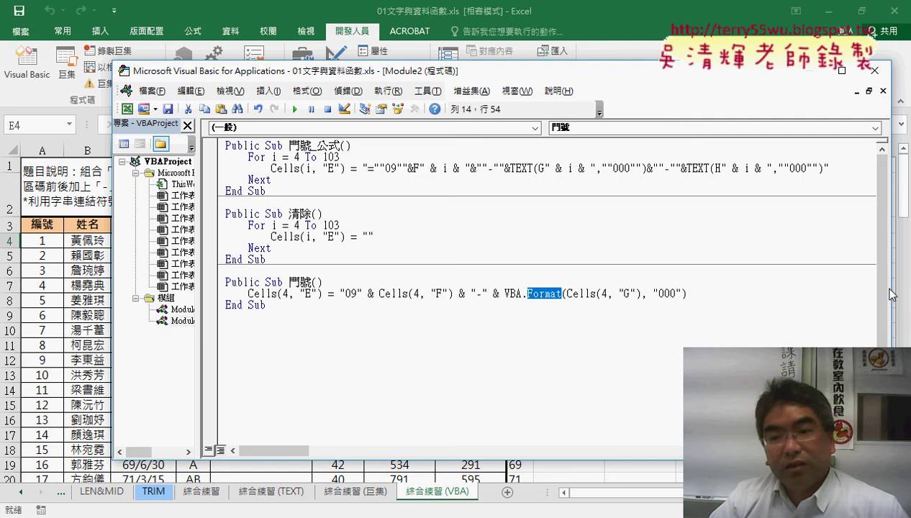
pyautogui.moveTo(703, 293)
pyautogui.mouseDown()
pyautogui.moveTo(224, 292)
pyautogui.moveTo(465, 291)
pyautogui.mouseUp()
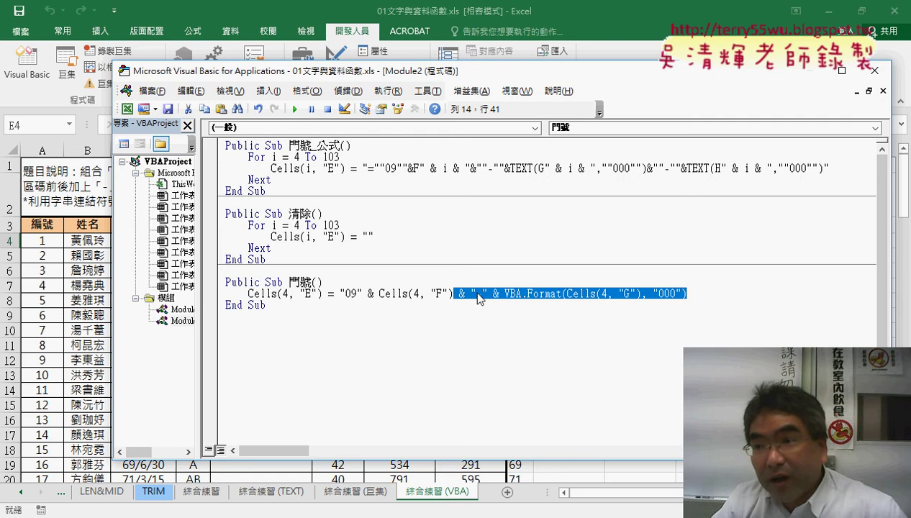
pyautogui.rightClick(533, 301)
pyautogui.click(600, 87)
pyautogui.click(711, 292)
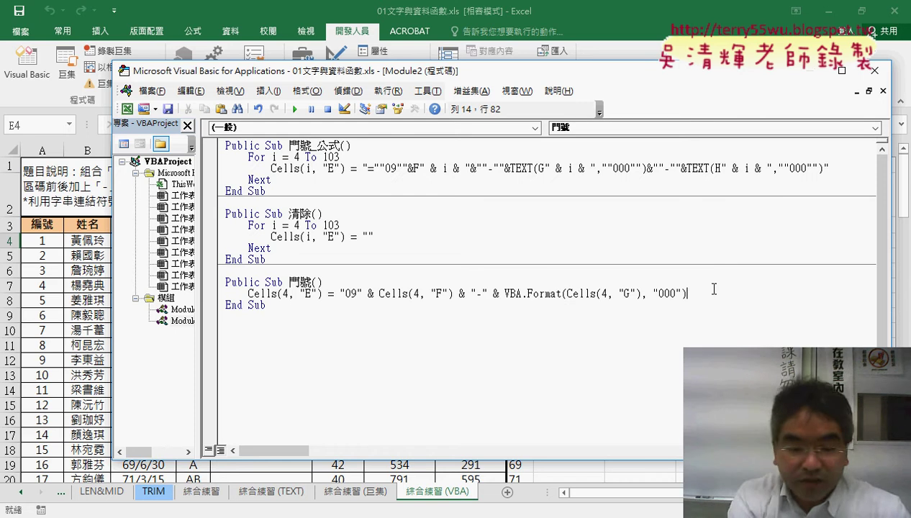
pyautogui.write('& "-" & VBA.Format(Cells(4, "G"), "000")')
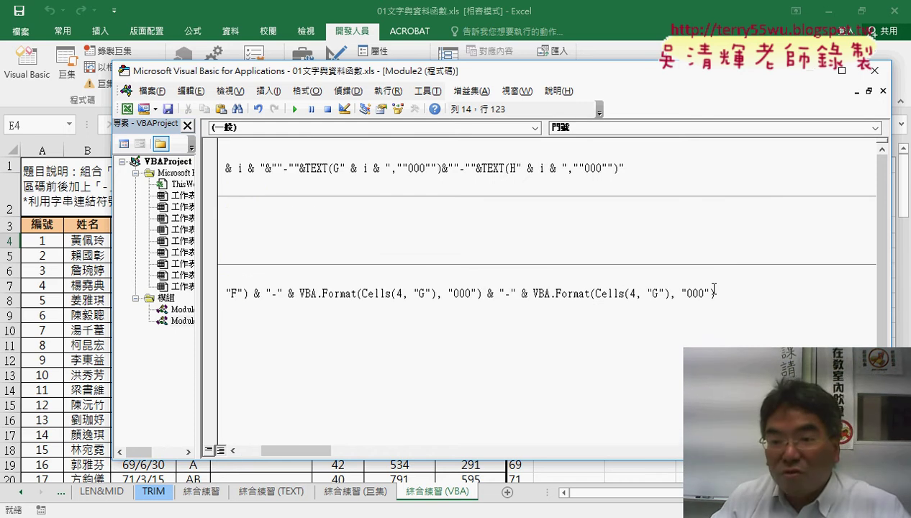
pyautogui.doubleClick(656, 293)
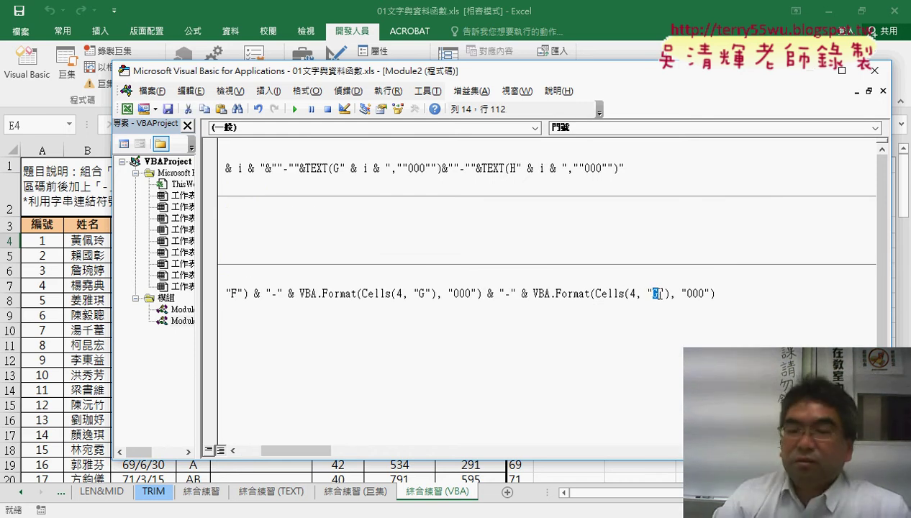
pyautogui.write('H')
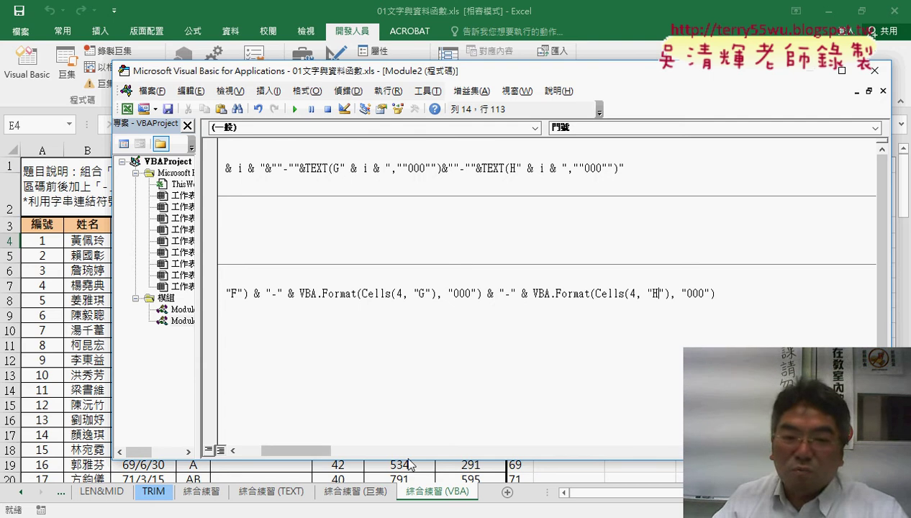
pyautogui.moveTo(295, 450); pyautogui.dragTo(272, 450)
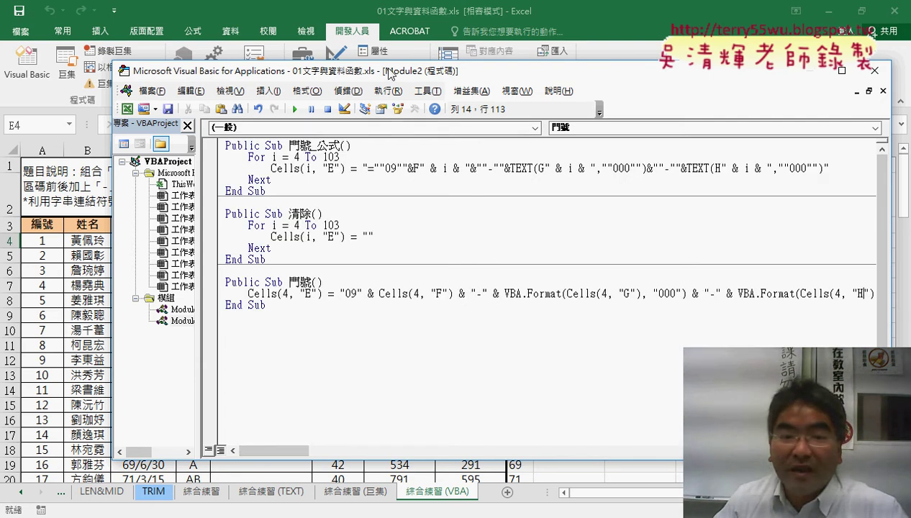
pyautogui.moveTo(389, 72); pyautogui.dragTo(611, 78)
pyautogui.click(606, 299)
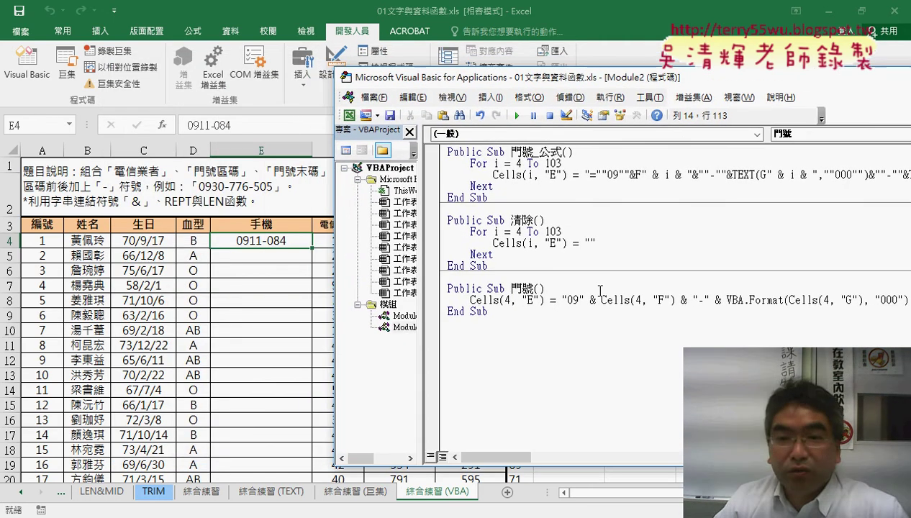
pyautogui.click(517, 115)
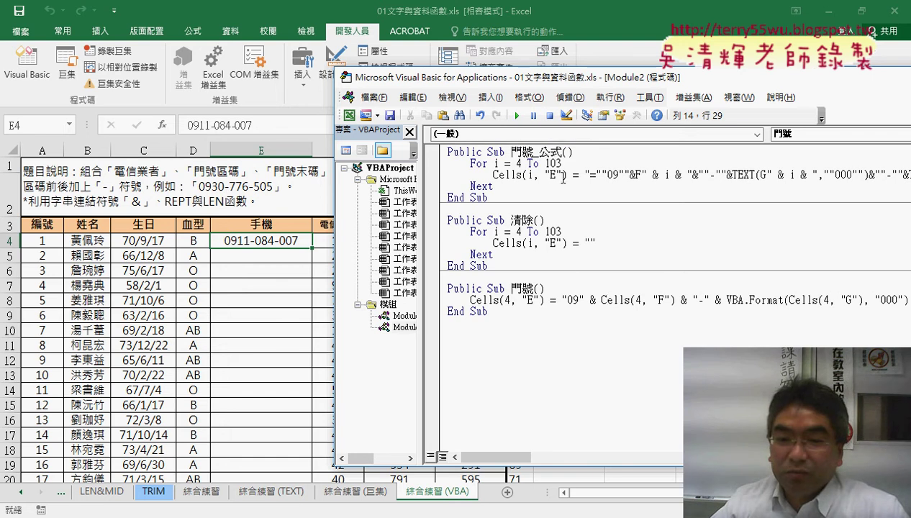
pyautogui.click(558, 289)
pyautogui.press('Return')
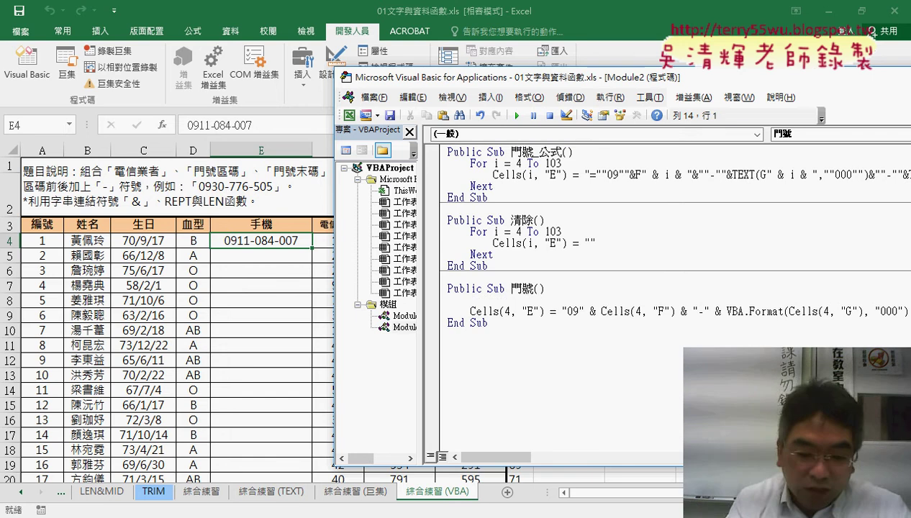
pyautogui.press('Tab')
pyautogui.write('f')
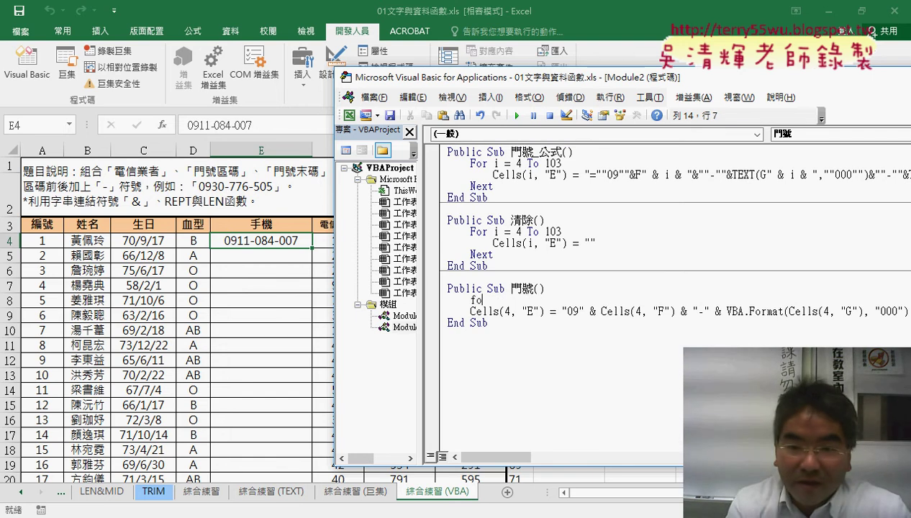
pyautogui.write('or')
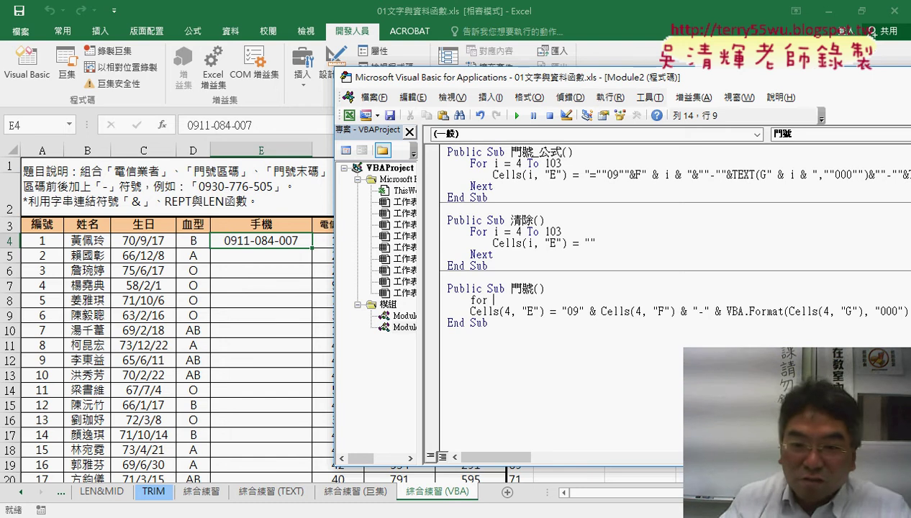
pyautogui.press('BackSpace')
pyautogui.press('BackSpace')
pyautogui.press('BackSpace')
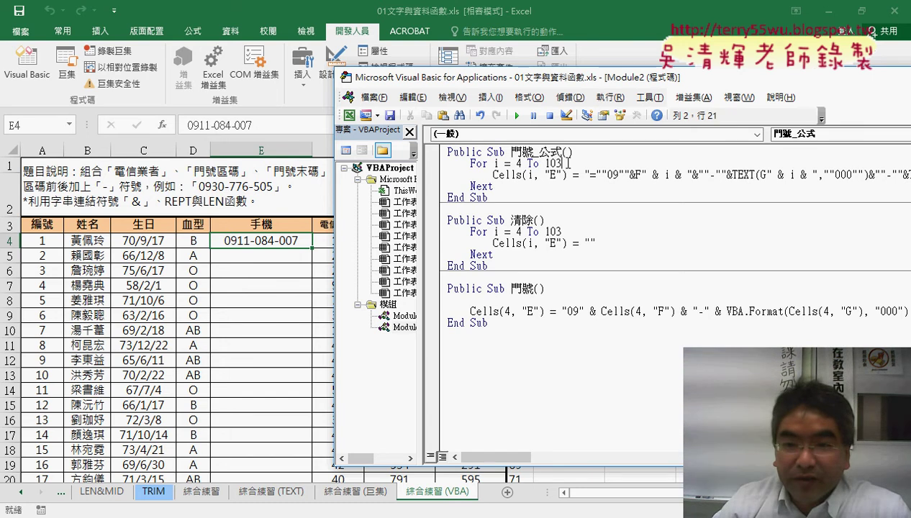
# - Copy the For i = 4 To 103 line into 門號 and add Next below it
pyautogui.moveTo(560, 164); pyautogui.dragTo(471, 164)
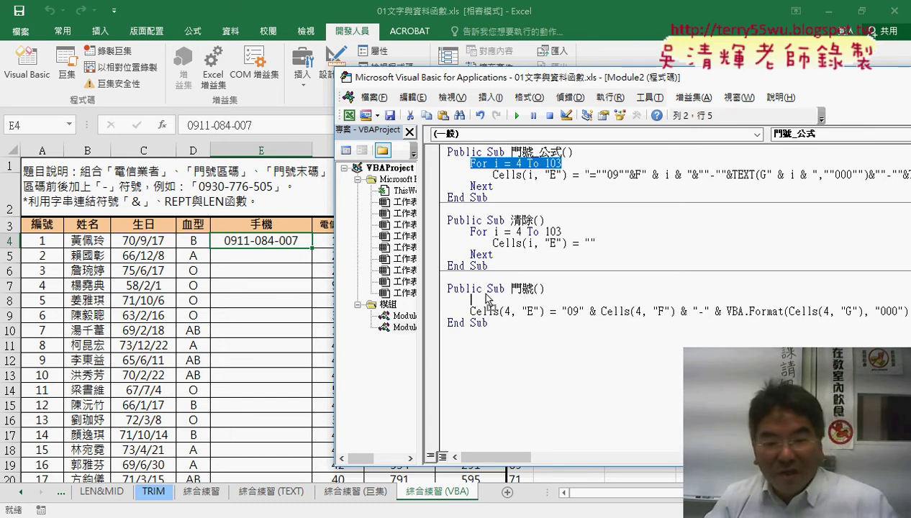
pyautogui.moveTo(487, 301); pyautogui.dragTo(506, 299)
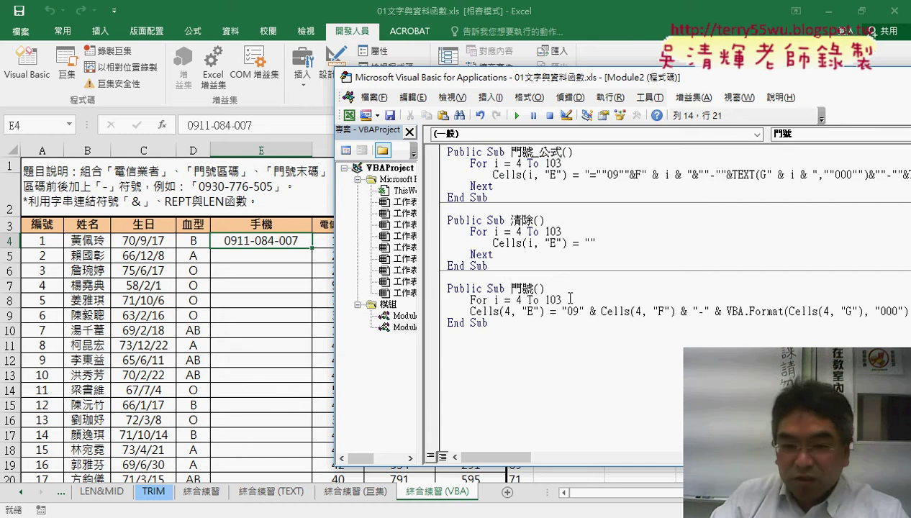
pyautogui.press('Return')
pyautogui.press('Return')
pyautogui.write('n')
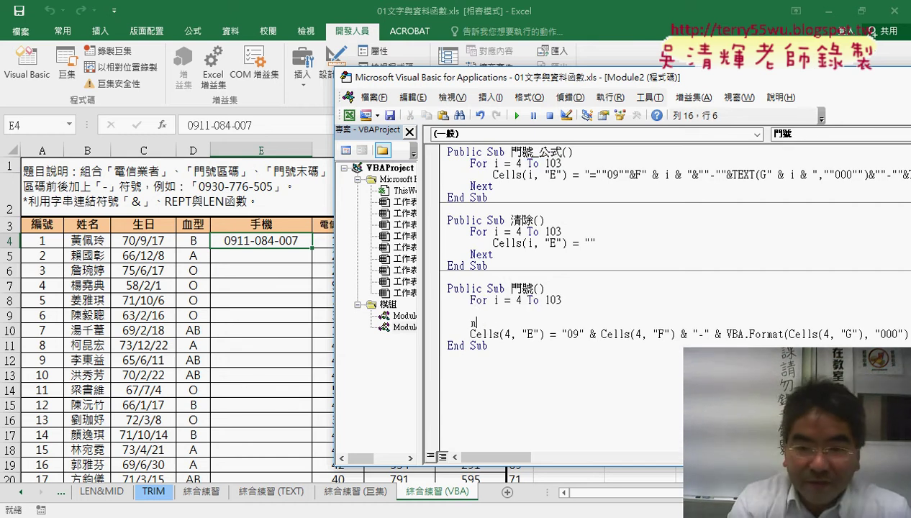
pyautogui.write('ext')
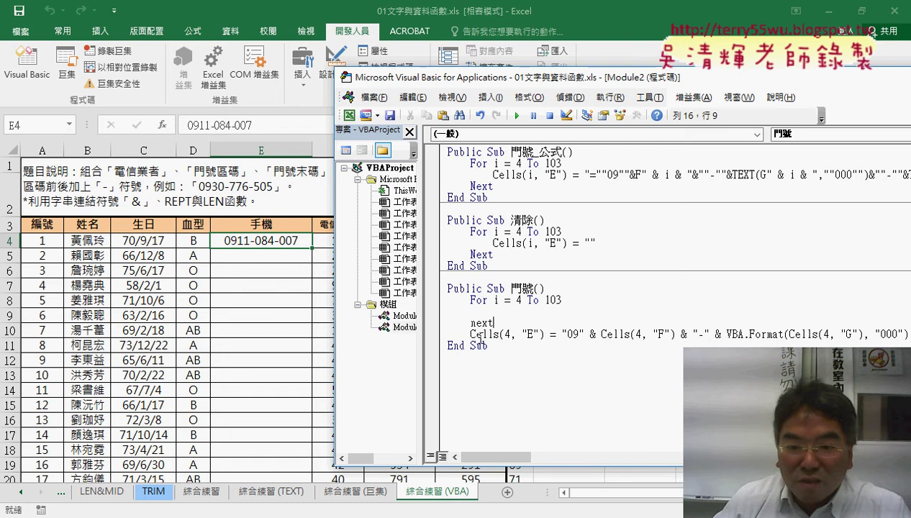
# - Move the Cells assignment inside the loop, between the For and Next lines
pyautogui.click(435, 335)
pyautogui.moveTo(449, 320); pyautogui.dragTo(447, 323)
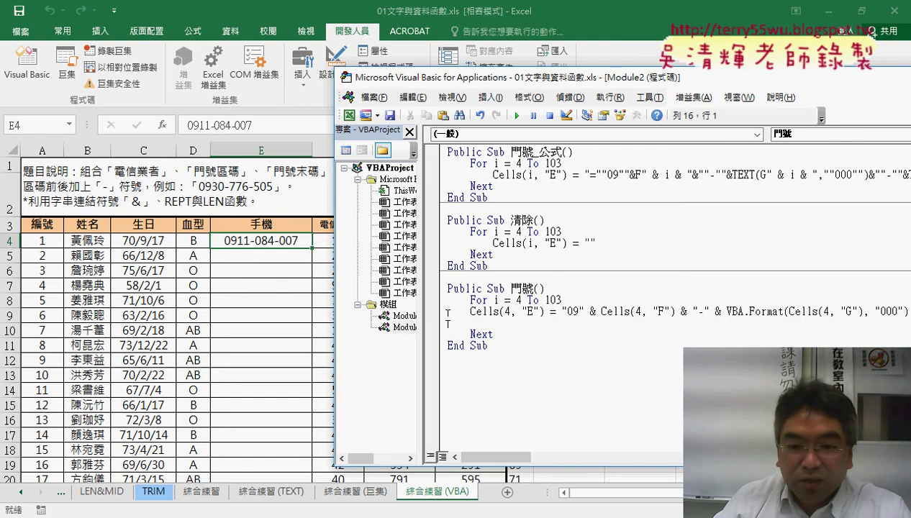
pyautogui.click(434, 313)
pyautogui.click(465, 311)
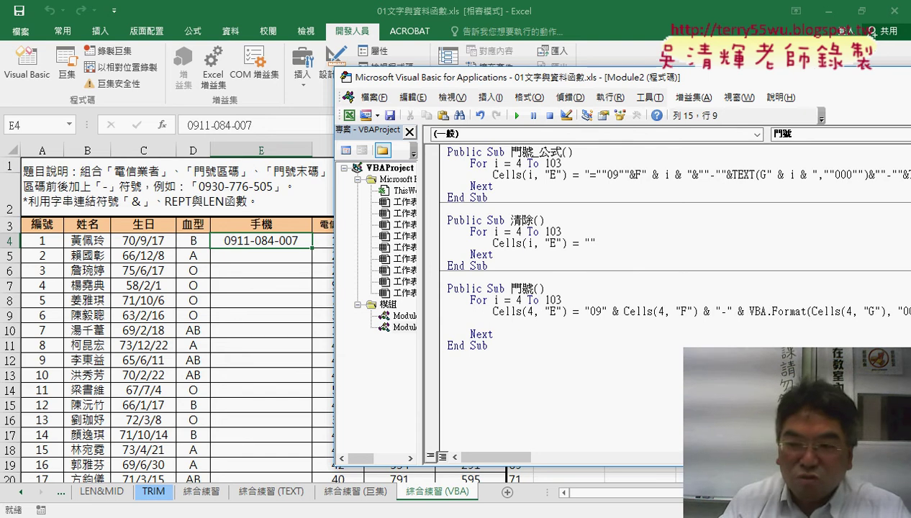
pyautogui.press('End')
pyautogui.hotkey('ctrl', 'v')
pyautogui.press('Home')
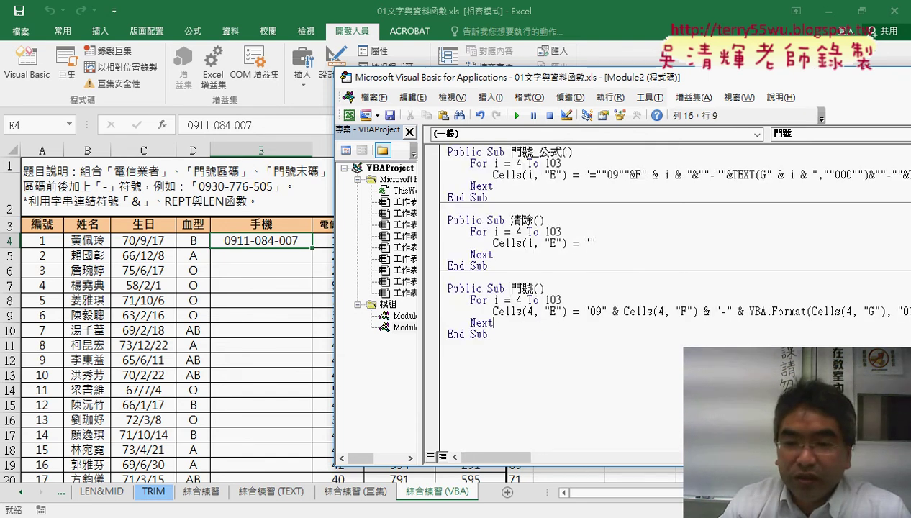
pyautogui.press('End')
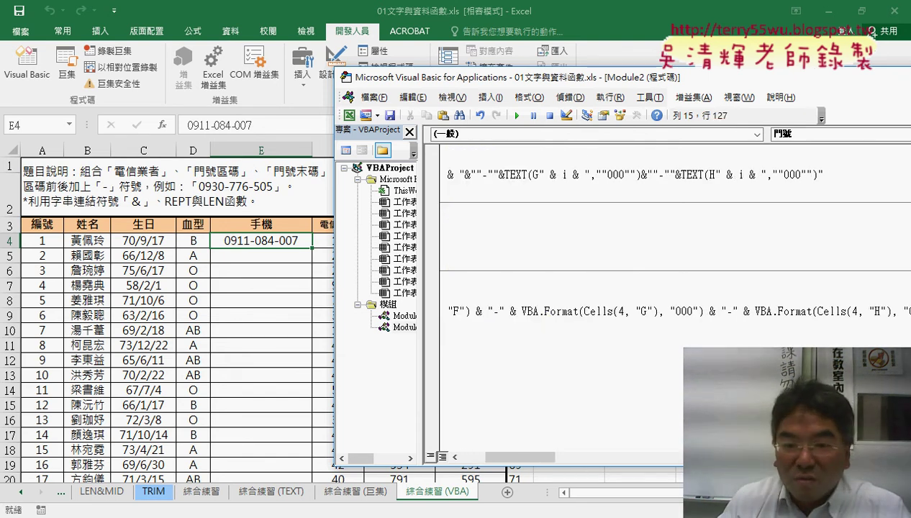
pyautogui.press('Home')
# - Change the target reference Cells(4, "E") to Cells(i, "E")
pyautogui.click(512, 311)
pyautogui.press('Right')
pyautogui.press('Right')
pyautogui.press('Right')
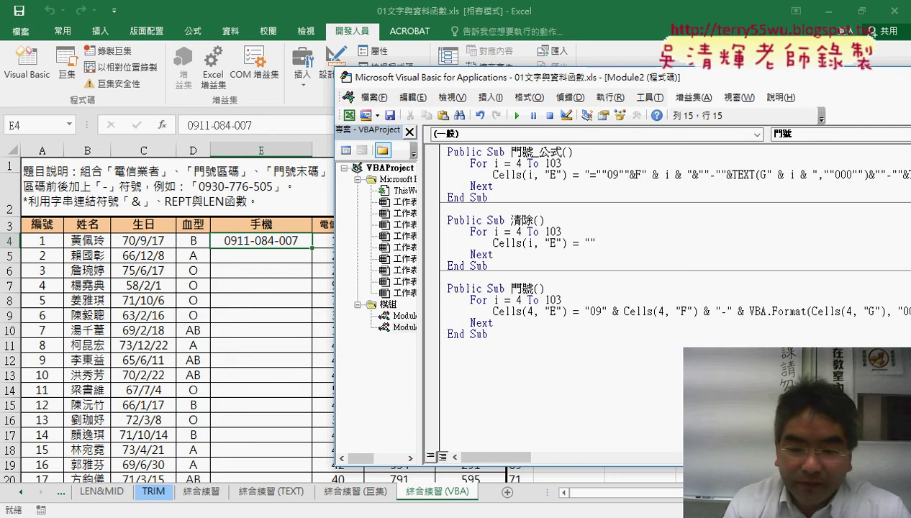
pyautogui.press('Delete')
pyautogui.write('i')
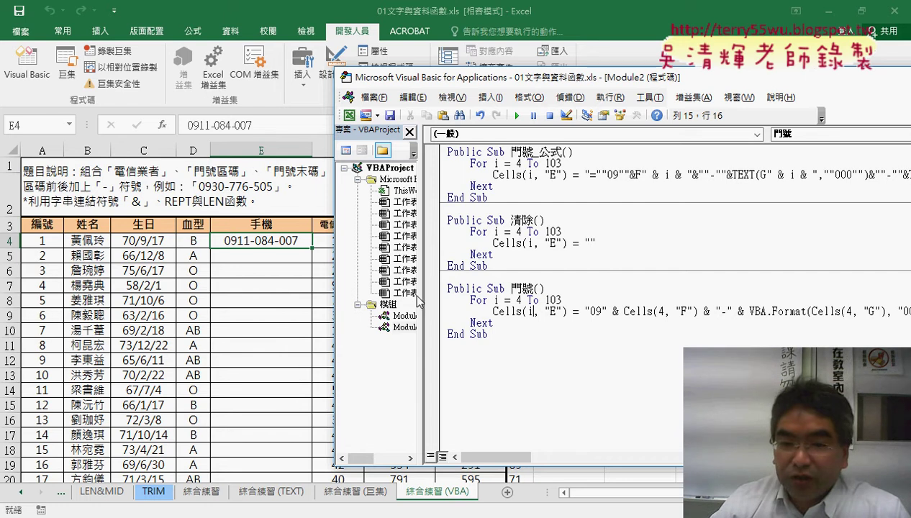
# - Replace row 4 with i in Cells(4, "F"), Cells(4, "G") and Cells(4, "H")
pyautogui.moveTo(415, 297); pyautogui.dragTo(389, 296)
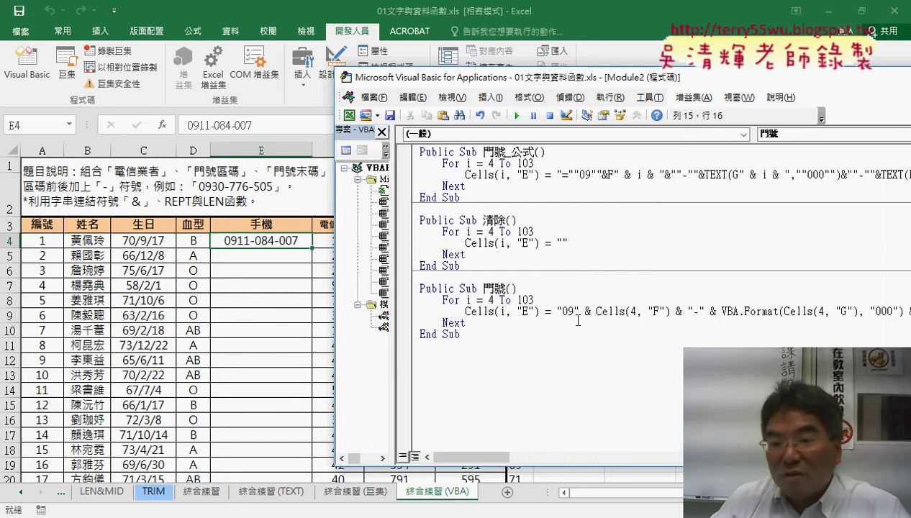
pyautogui.moveTo(596, 311); pyautogui.dragTo(664, 312)
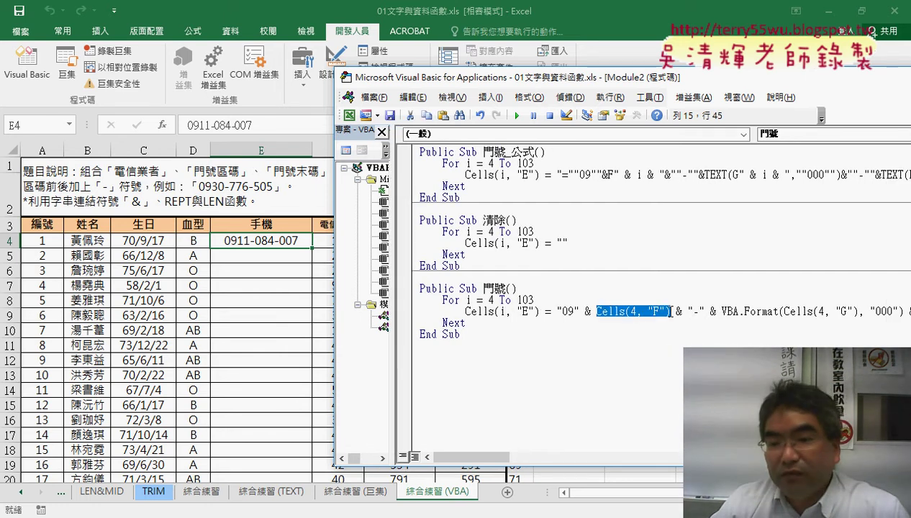
pyautogui.click(633, 311)
pyautogui.doubleClick(633, 311)
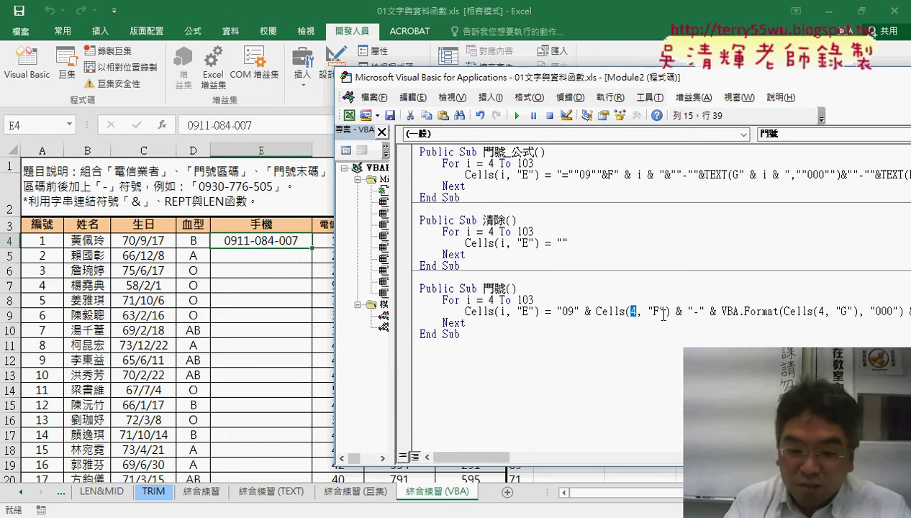
pyautogui.write('i')
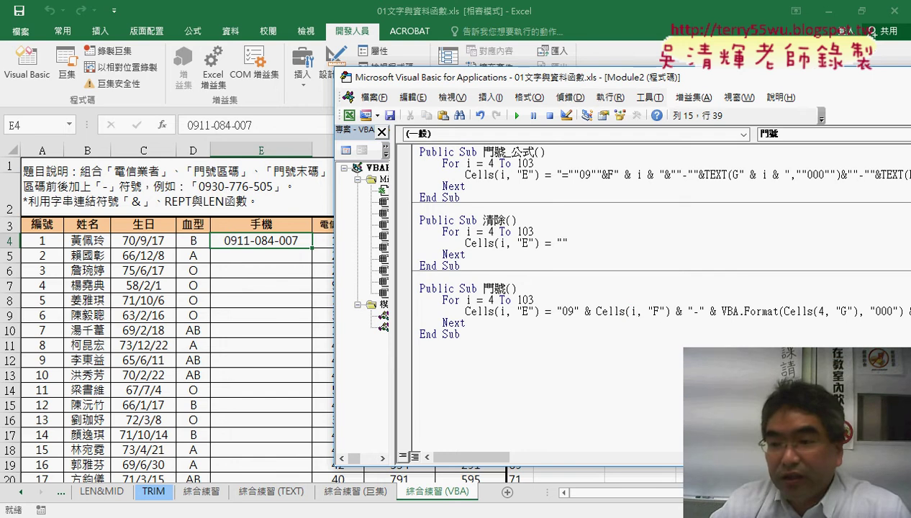
pyautogui.doubleClick(822, 312)
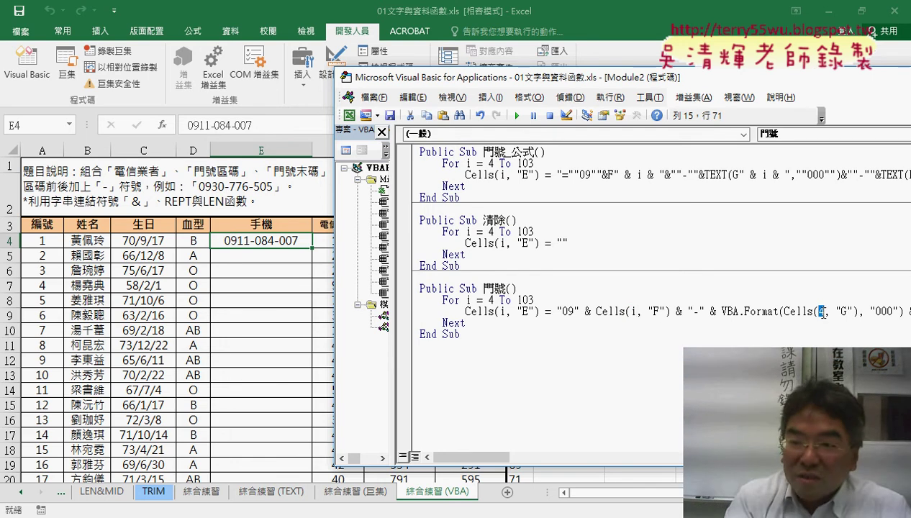
pyautogui.write('i')
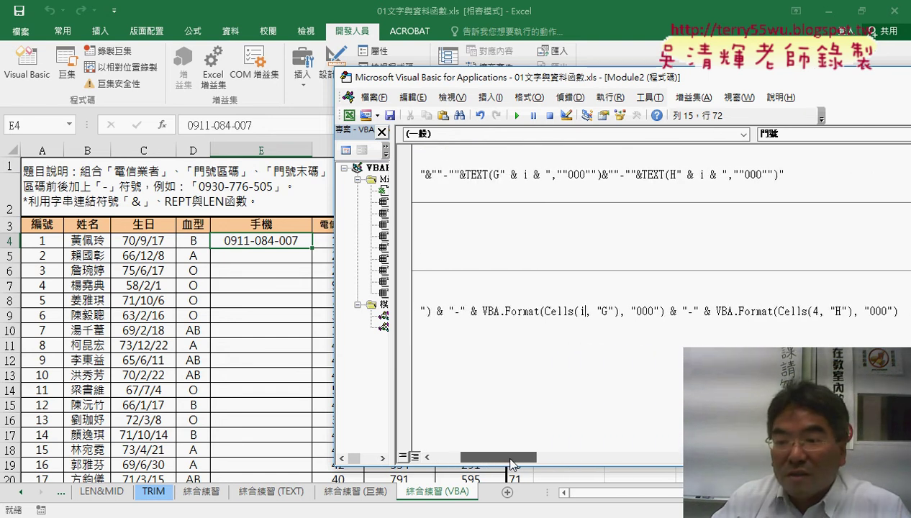
pyautogui.moveTo(484, 462); pyautogui.dragTo(513, 461)
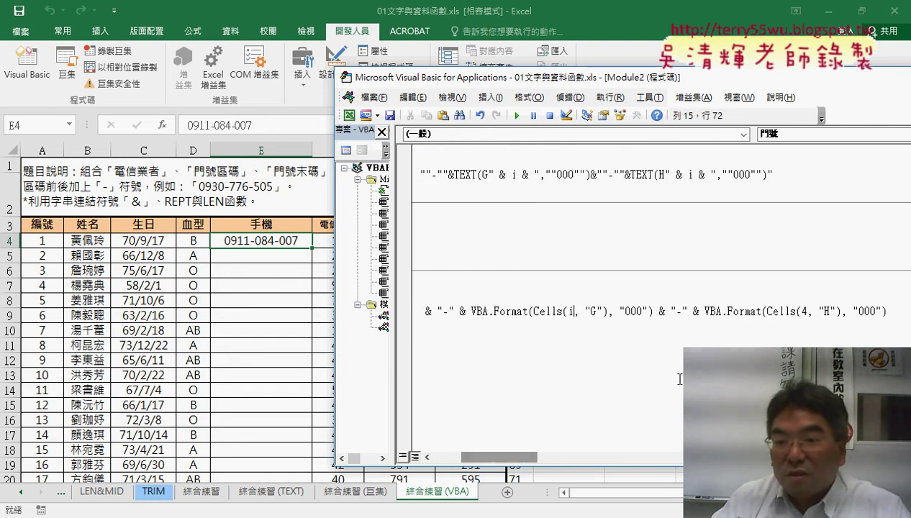
pyautogui.doubleClick(805, 311)
pyautogui.write('i')
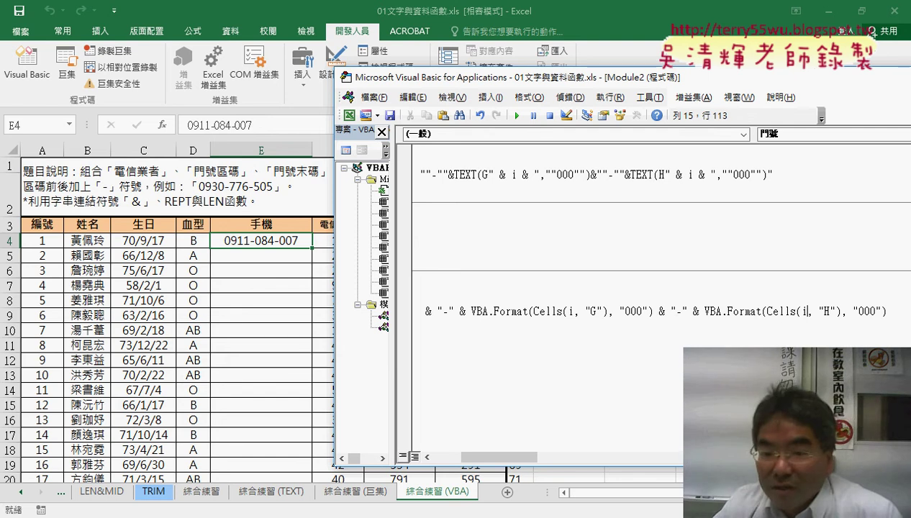
pyautogui.moveTo(504, 454); pyautogui.dragTo(462, 466)
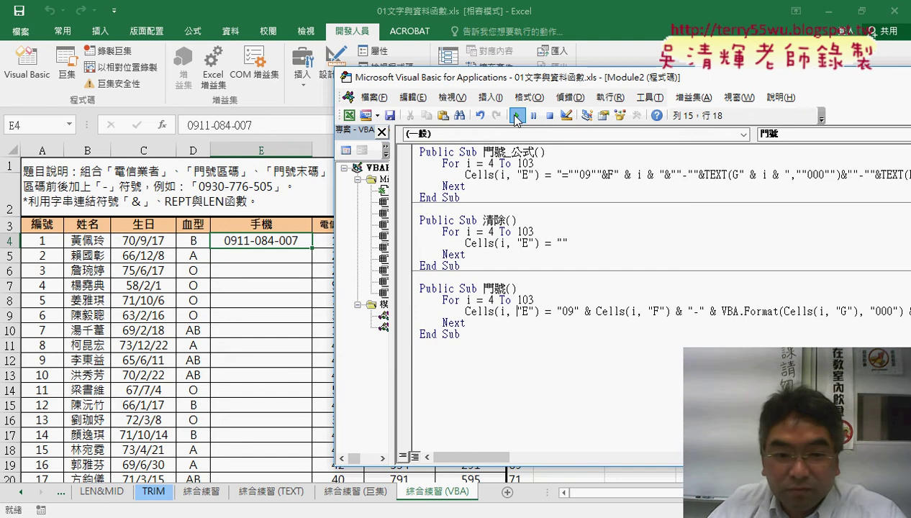
# - Test-run 門號 to fill column E, then run 清除 to clear it again
pyautogui.click(517, 115)
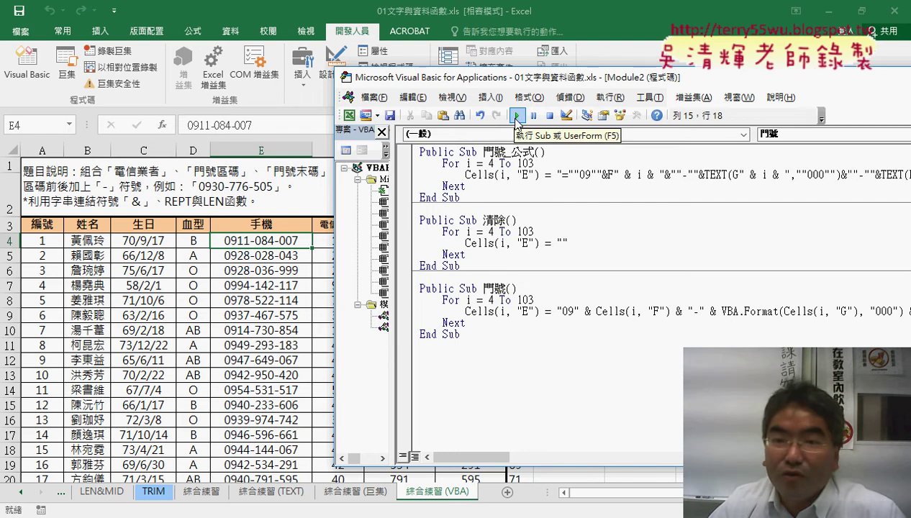
pyautogui.click(505, 243)
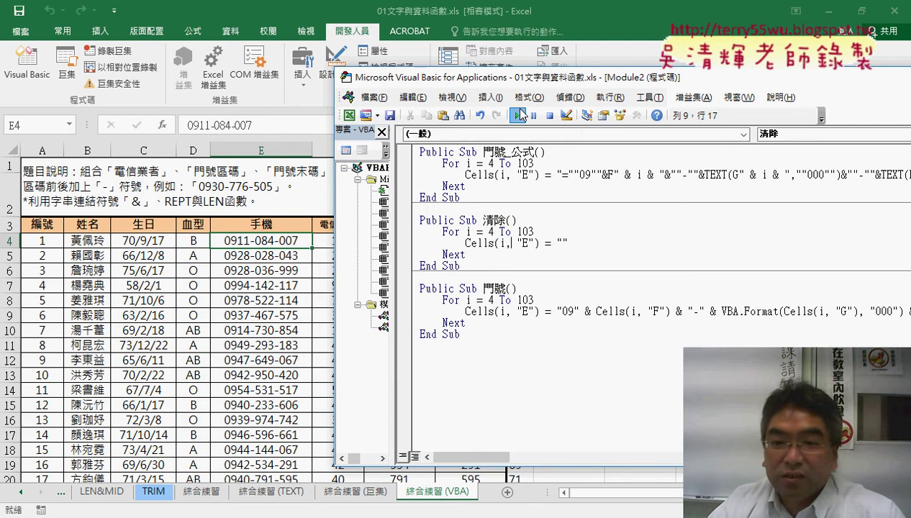
pyautogui.click(519, 115)
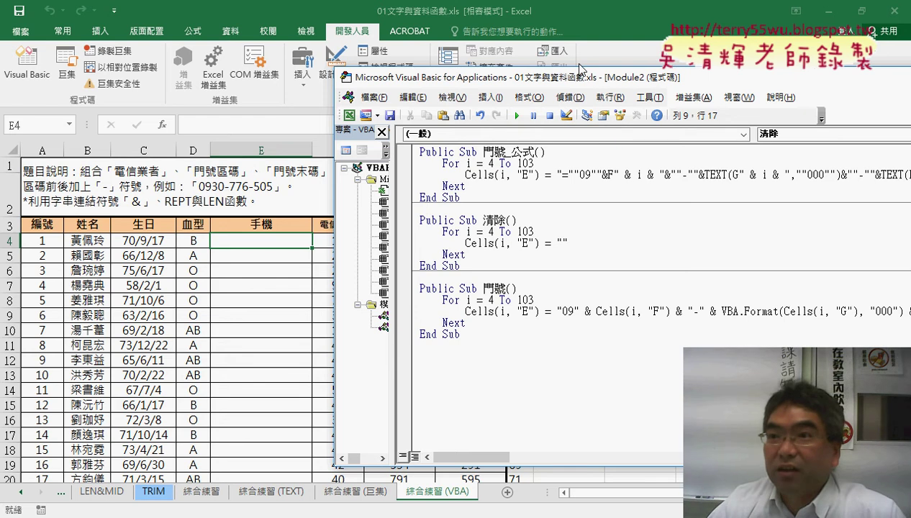
pyautogui.moveTo(570, 84); pyautogui.dragTo(387, 93)
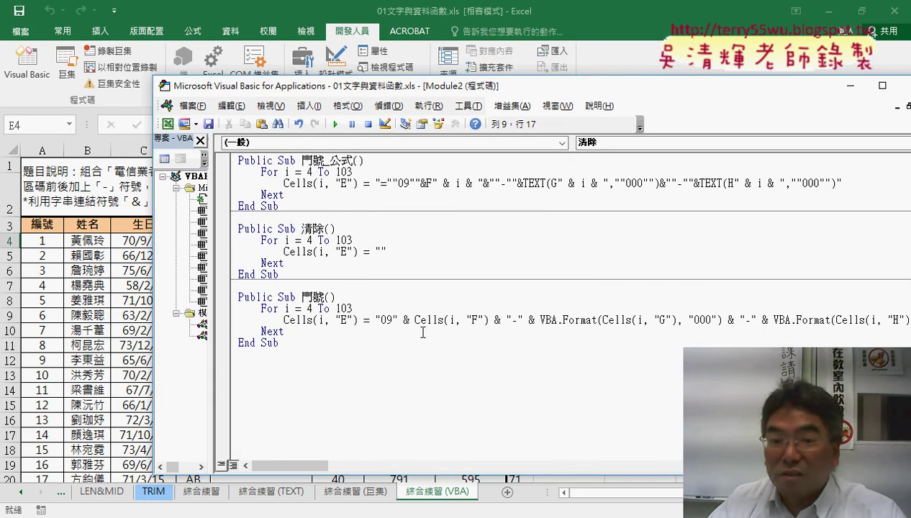
# - Delete everything after Cells(i, "F") in the 門號 statement
pyautogui.click(490, 318)
pyautogui.hotkey('shift', 'End')
pyautogui.press('Delete')
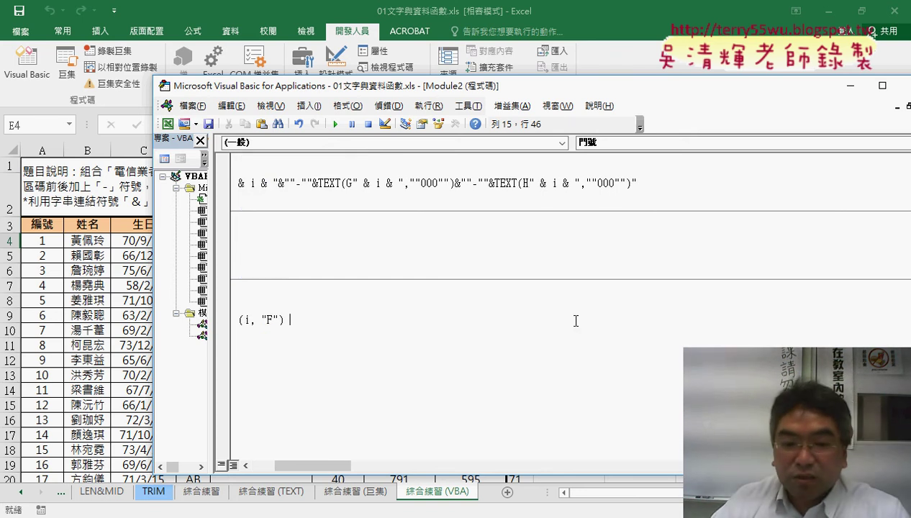
pyautogui.moveTo(332, 471); pyautogui.dragTo(277, 464)
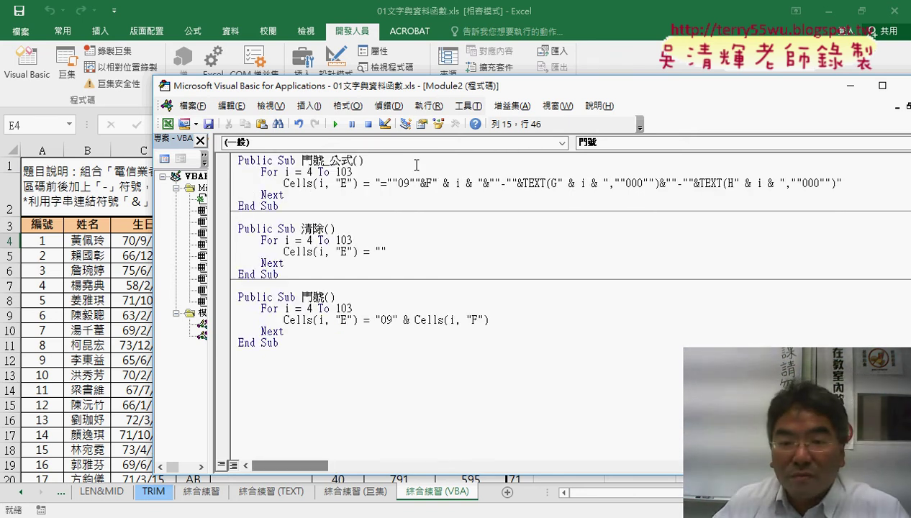
# - Append & "-" to the Cells line and run 門號, producing values like 0911- and 0928-
pyautogui.moveTo(440, 90)
pyautogui.mouseDown()
pyautogui.moveTo(555, 75)
pyautogui.moveTo(639, 81)
pyautogui.mouseUp()
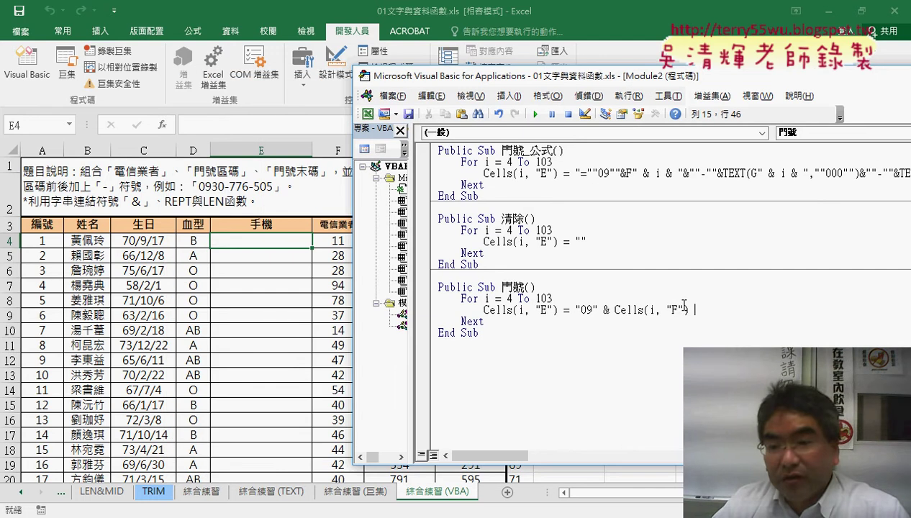
pyautogui.moveTo(687, 310); pyautogui.dragTo(615, 310)
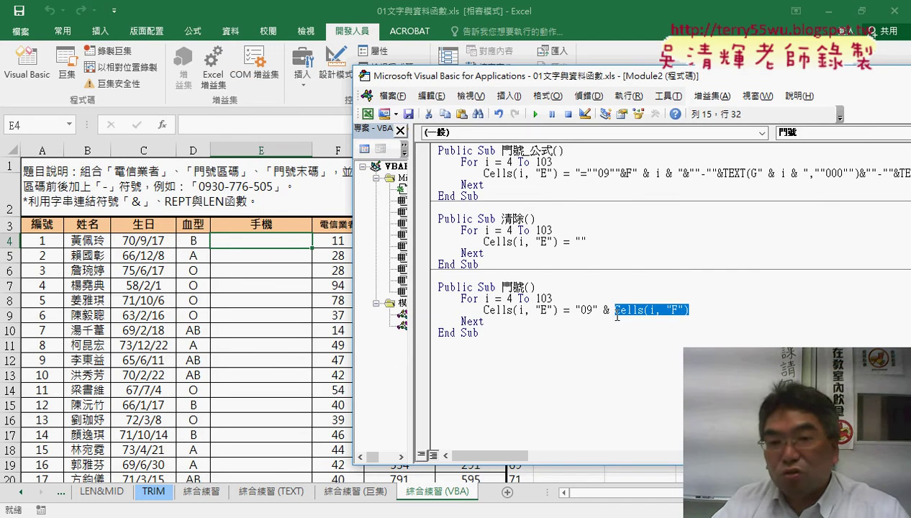
pyautogui.click(535, 113)
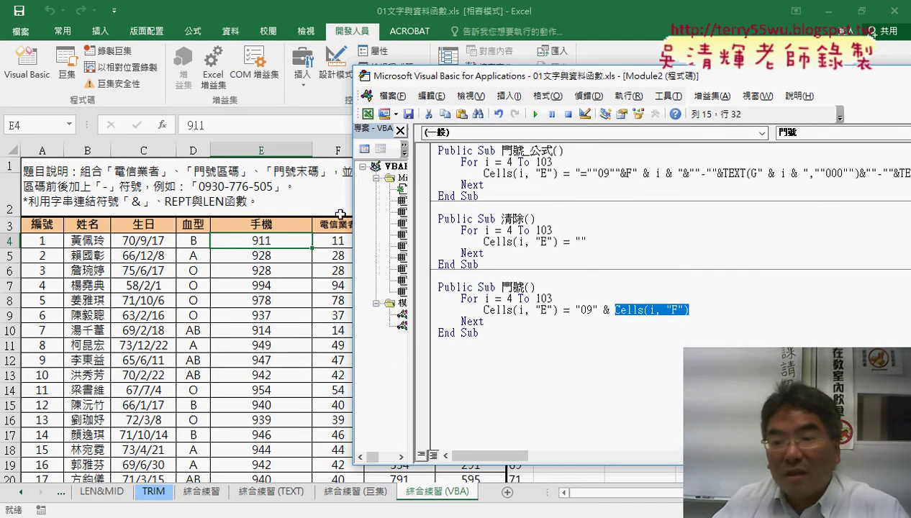
pyautogui.click(727, 311)
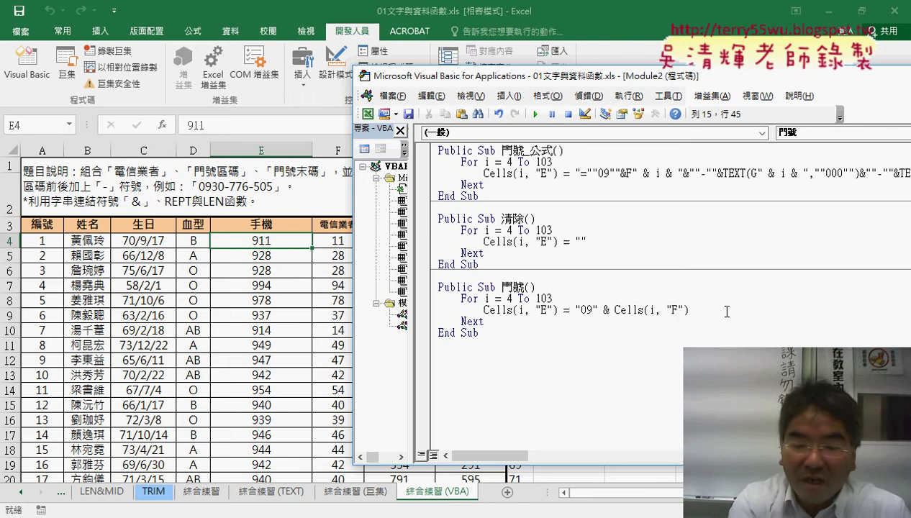
pyautogui.write(' & ')
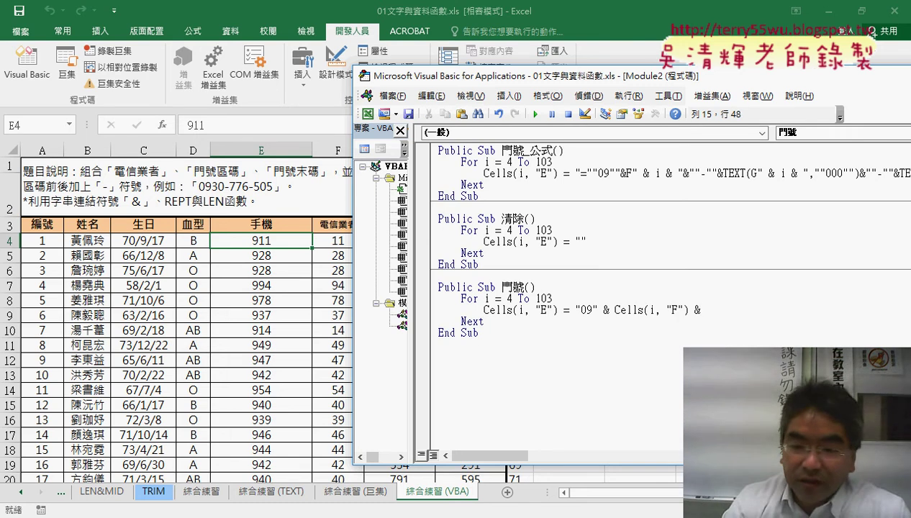
pyautogui.write('"-"')
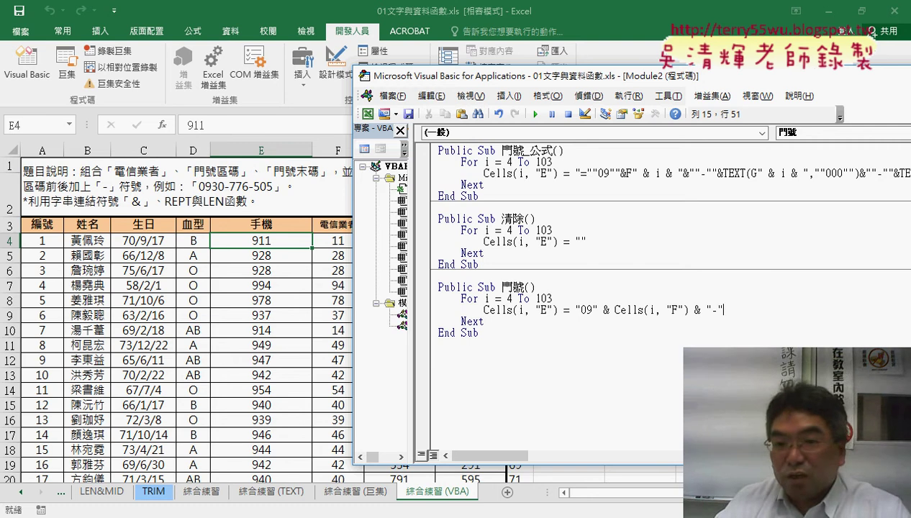
pyautogui.click(536, 113)
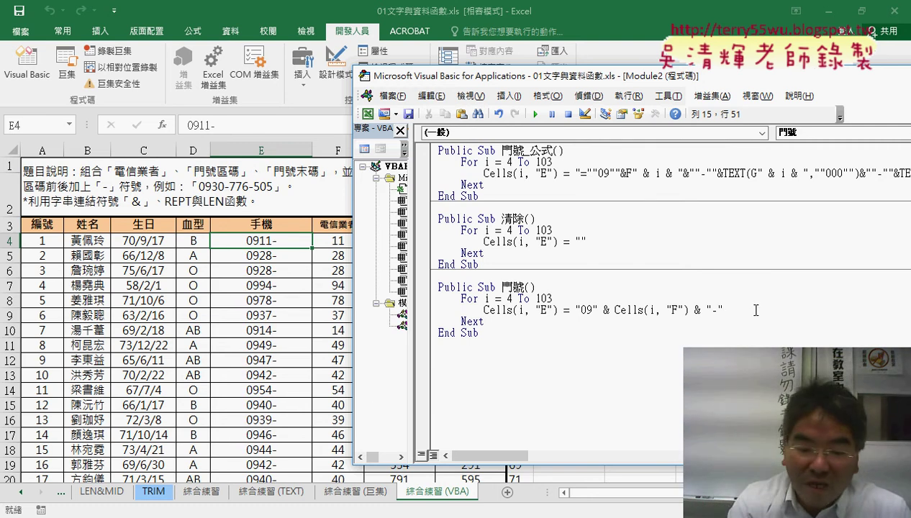
# - Append & vba.Format(Cells(i, "G"),"000") after the dash to pad the area code
pyautogui.write(' &')
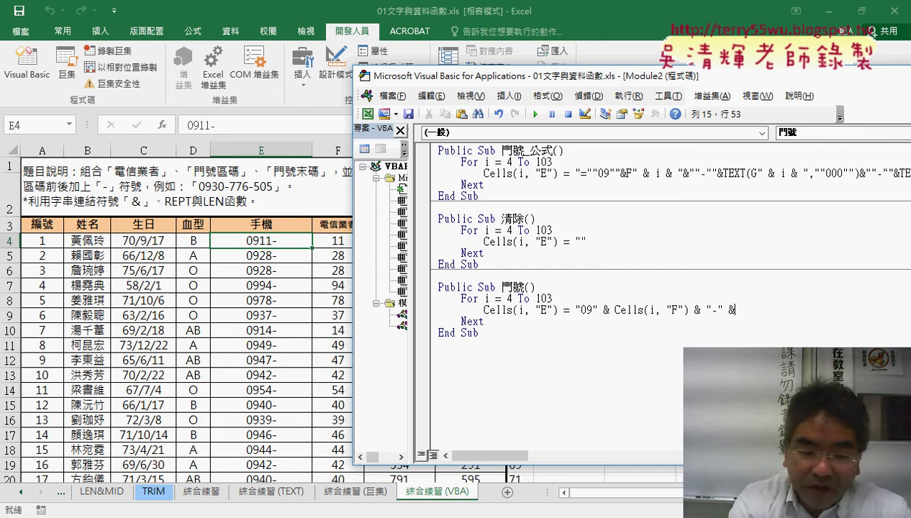
pyautogui.write(' vba')
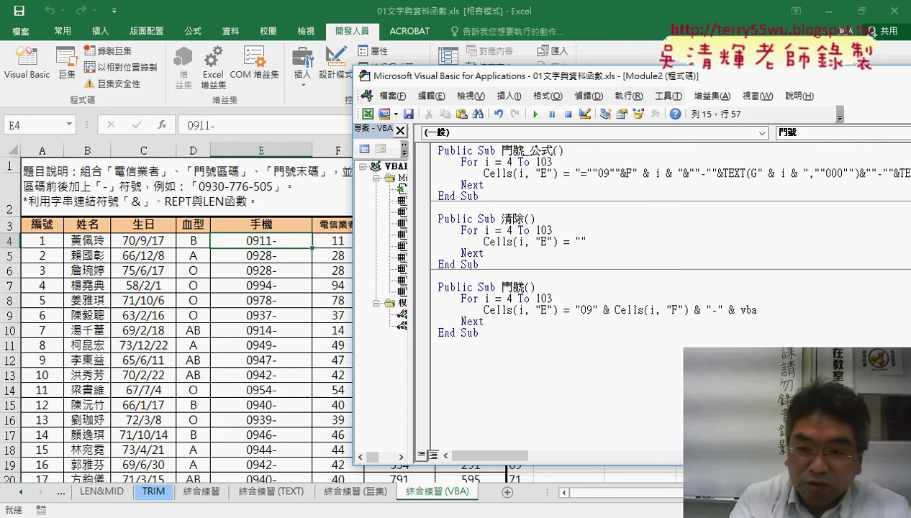
pyautogui.write('.')
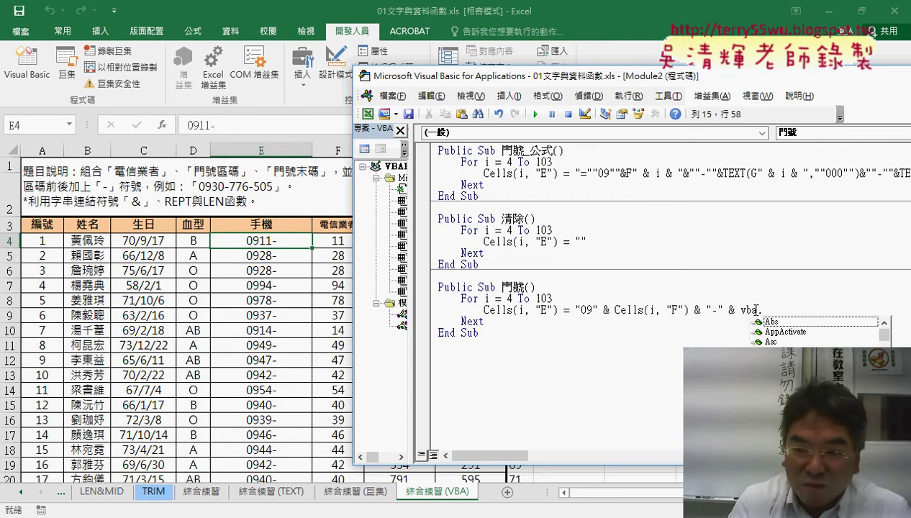
pyautogui.write('fo')
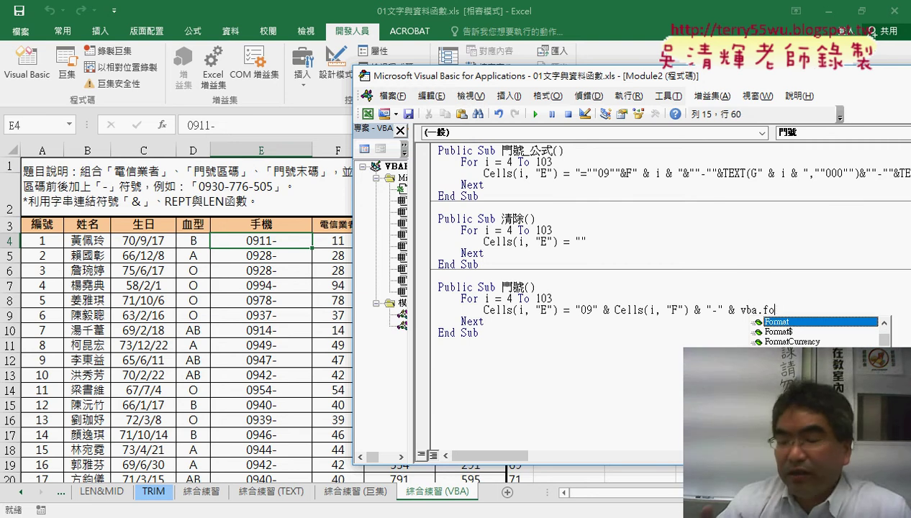
pyautogui.write('r')
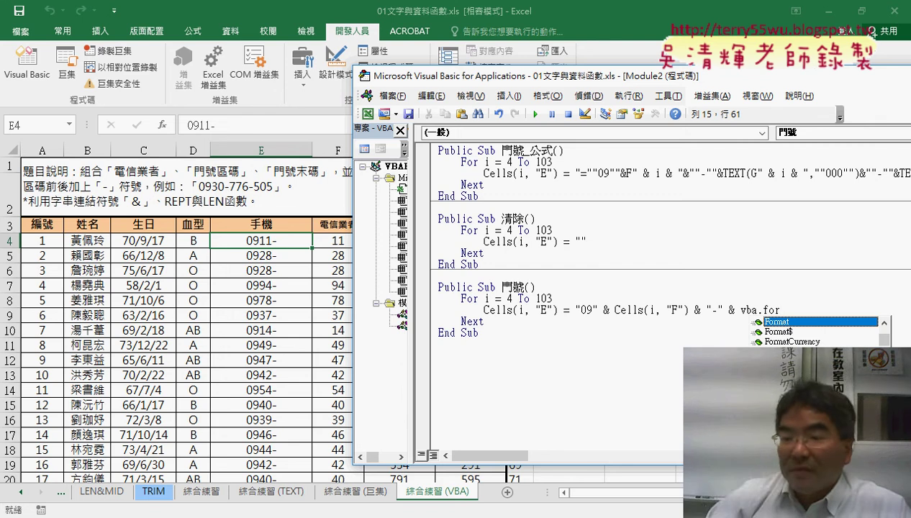
pyautogui.doubleClick(791, 322)
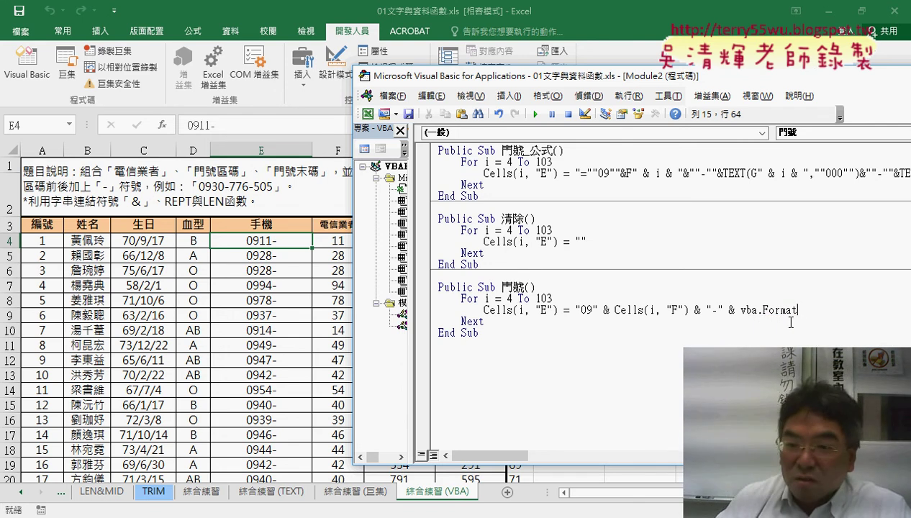
pyautogui.write('(')
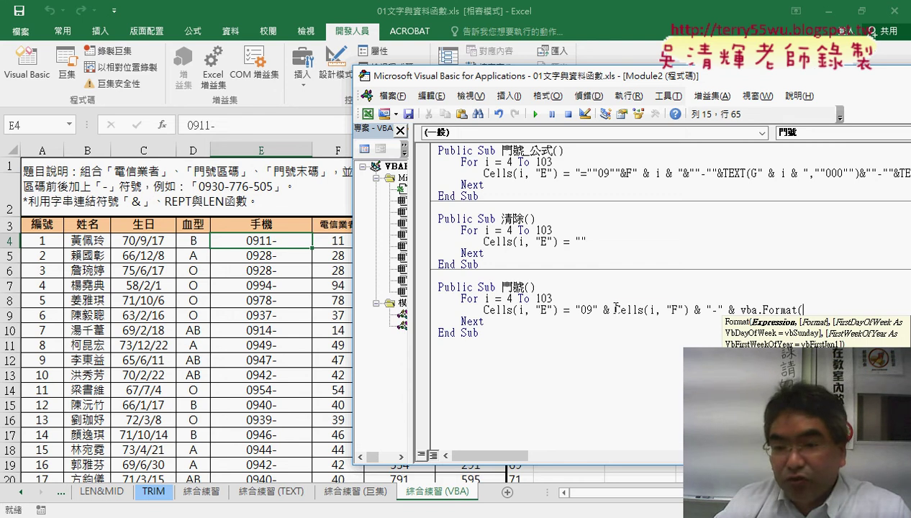
pyautogui.moveTo(615, 309); pyautogui.dragTo(688, 309)
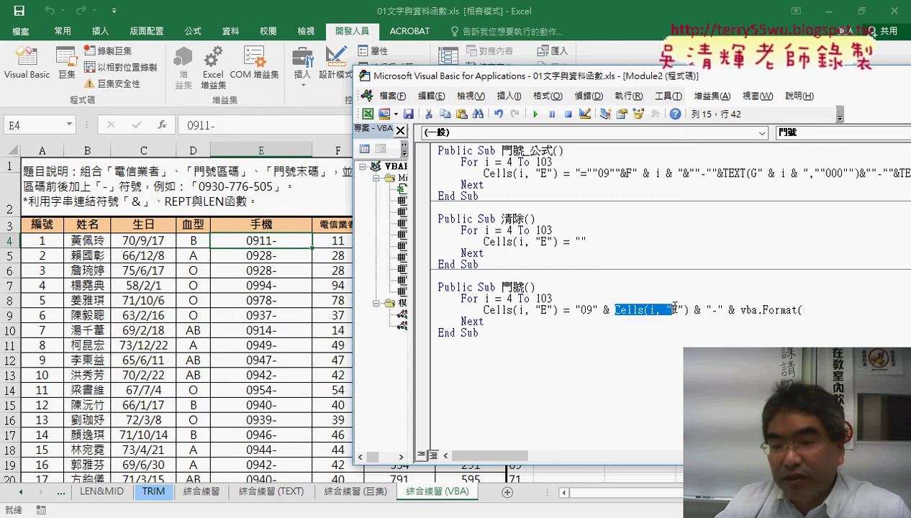
pyautogui.hotkey('ctrl', 'c')
pyautogui.click(804, 311)
pyautogui.hotkey('ctrl', 'v')
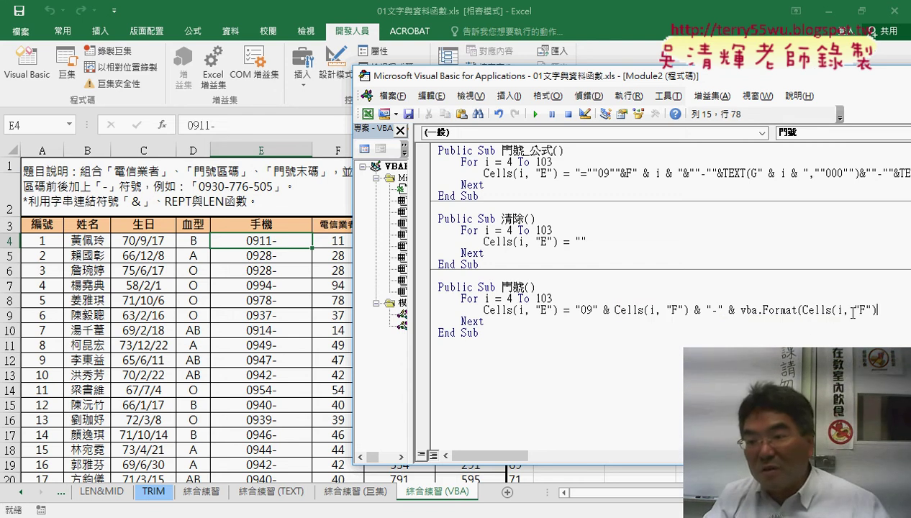
pyautogui.doubleClick(863, 310)
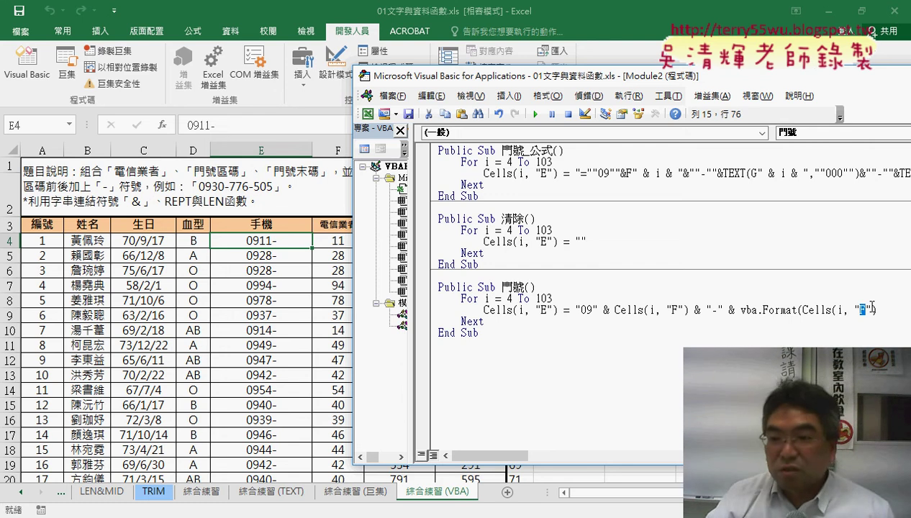
pyautogui.write('G')
pyautogui.click(885, 311)
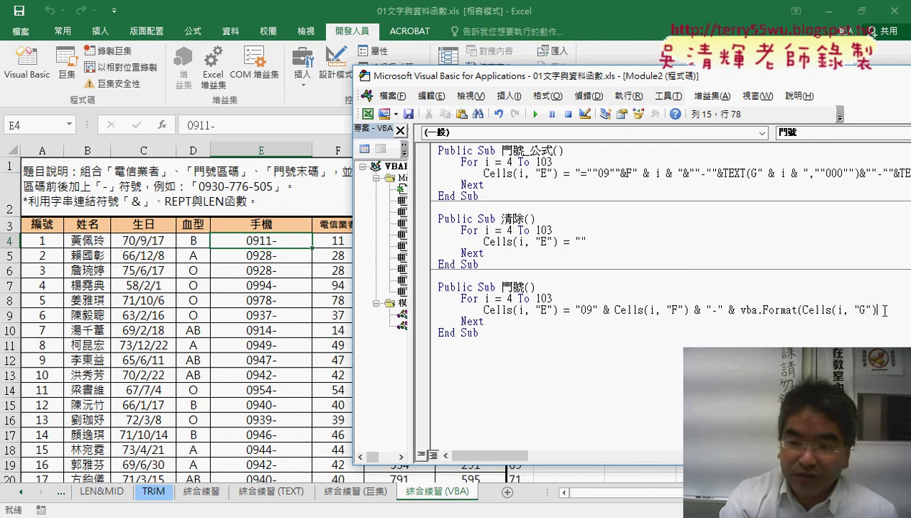
pyautogui.write(', "E"')
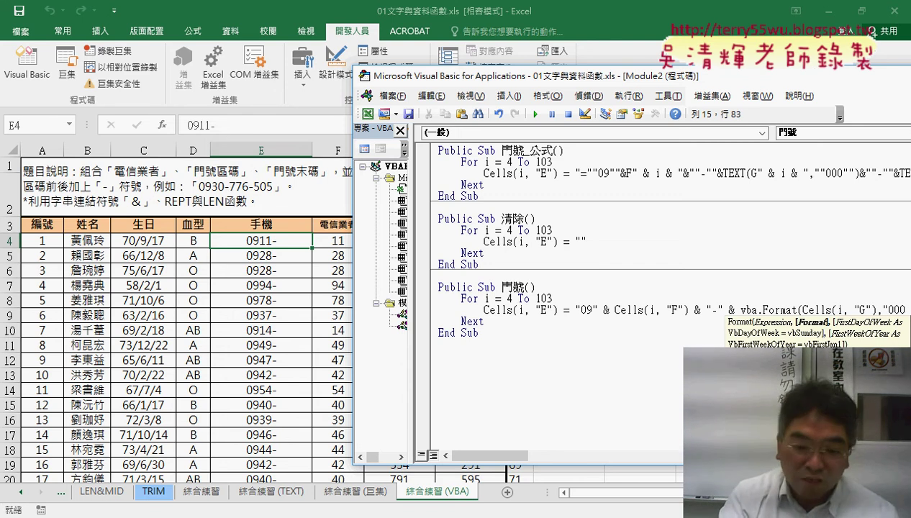
pyautogui.write(')')
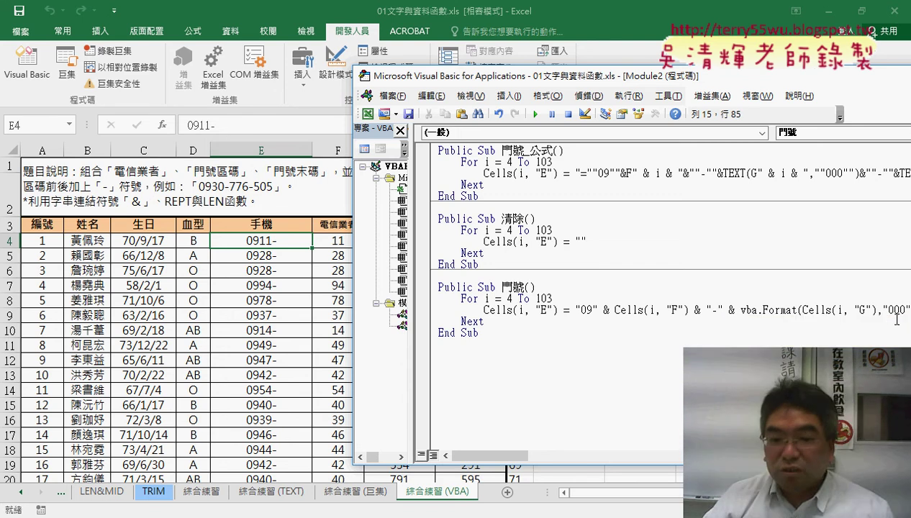
pyautogui.moveTo(504, 455); pyautogui.dragTo(502, 458)
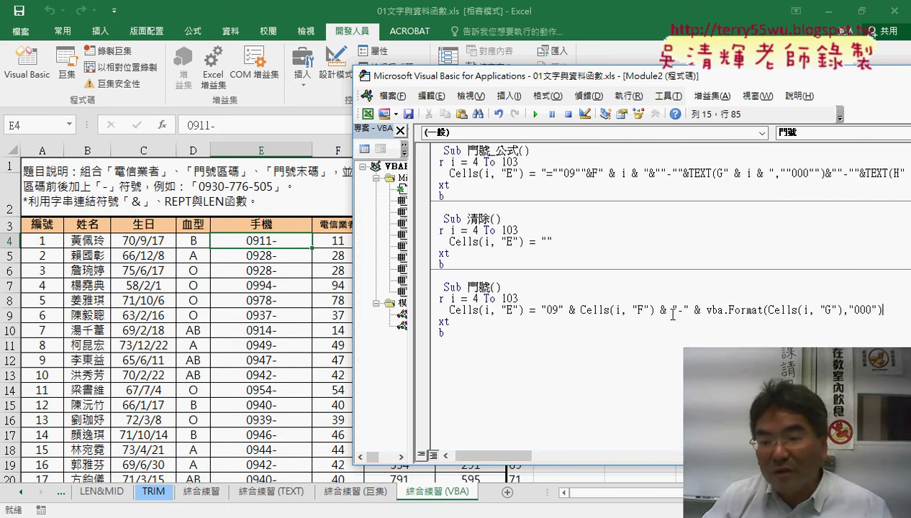
# - Copy the dash-and-Format part to the line end, change its G to H, then undo that change
pyautogui.moveTo(657, 309); pyautogui.dragTo(882, 309)
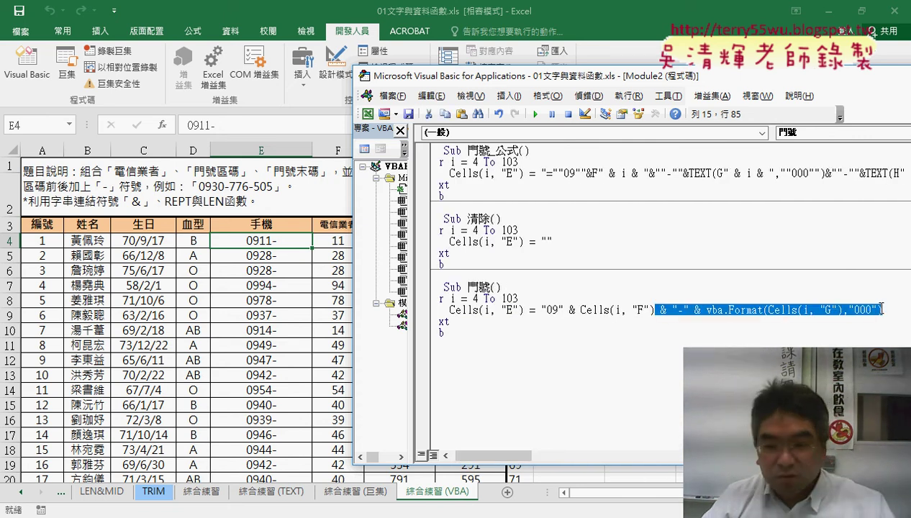
pyautogui.hotkey('ctrl', 'c')
pyautogui.click(897, 313)
pyautogui.hotkey('ctrl', 'v')
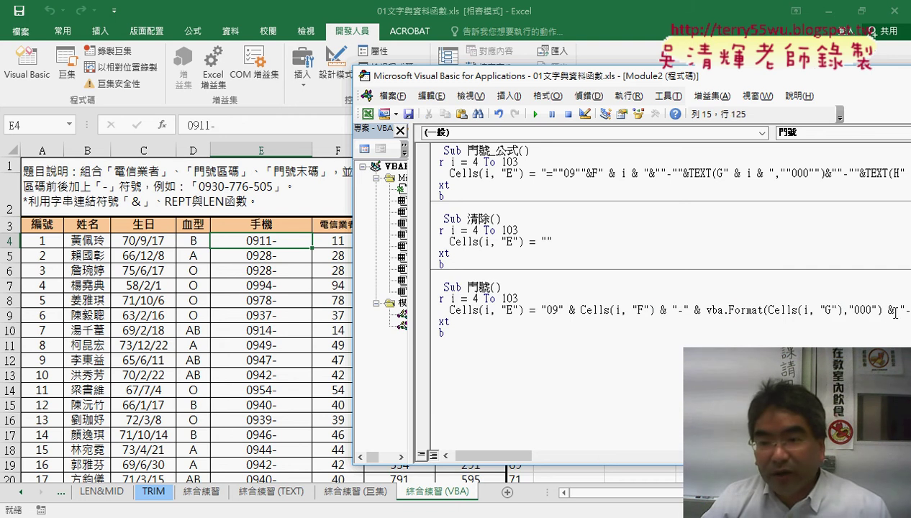
pyautogui.moveTo(526, 455); pyautogui.dragTo(562, 455)
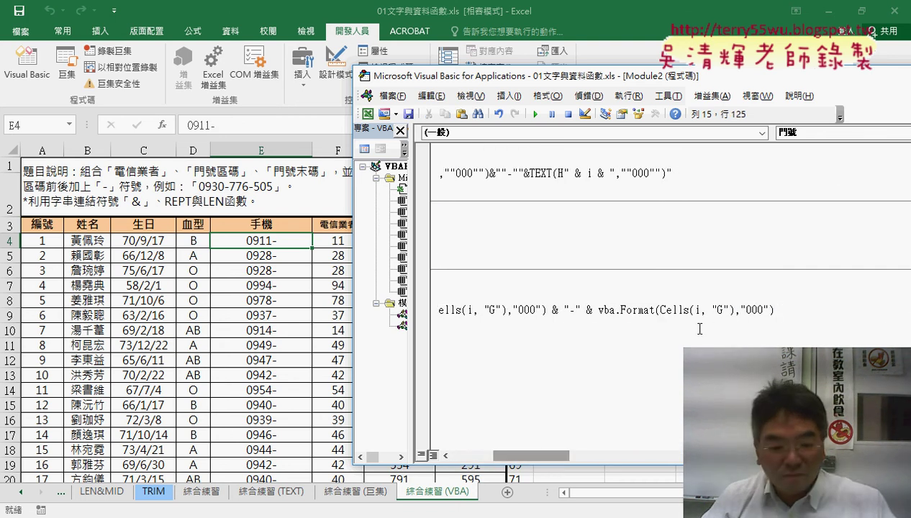
pyautogui.doubleClick(720, 309)
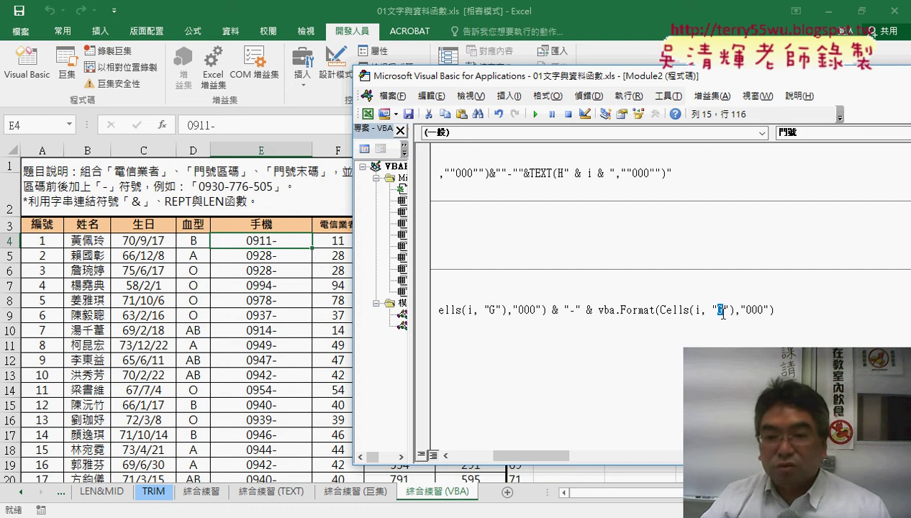
pyautogui.write('H')
pyautogui.hotkey('ctrl', 'z')
pyautogui.moveTo(547, 459); pyautogui.dragTo(508, 459)
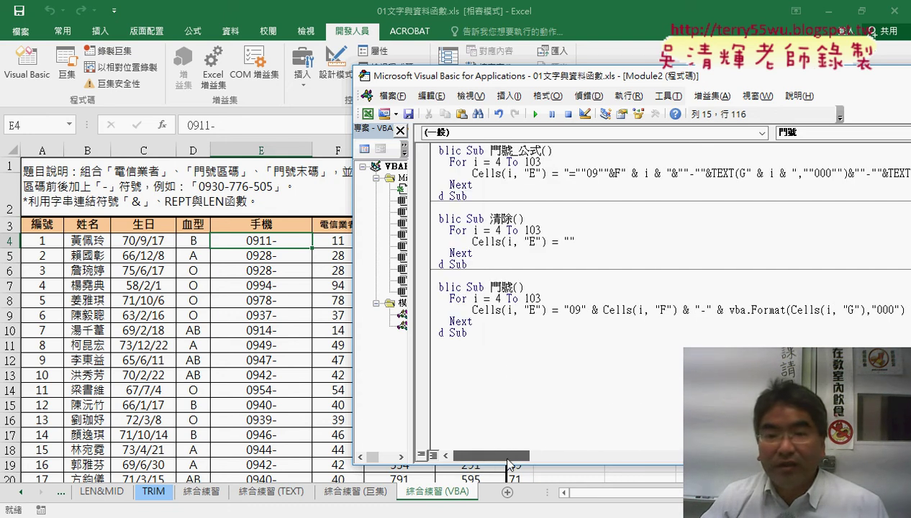
pyautogui.click(536, 114)
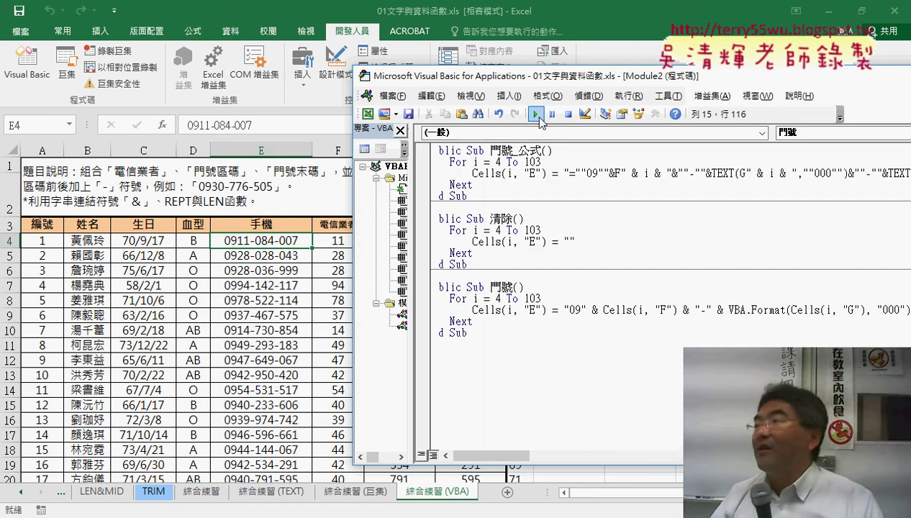